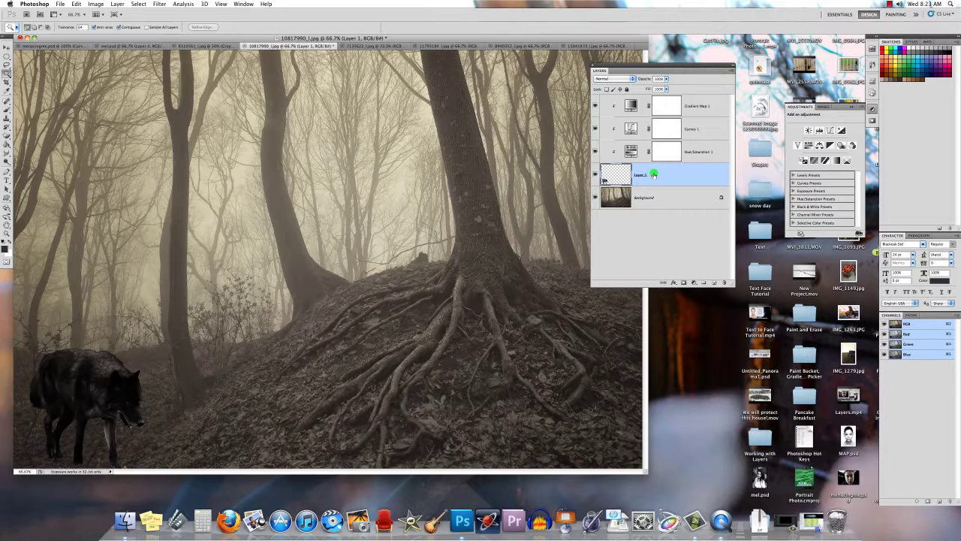
Convert Layer 1, the wolf layer, into a Smart Object from its context menu
right_click(654, 173)
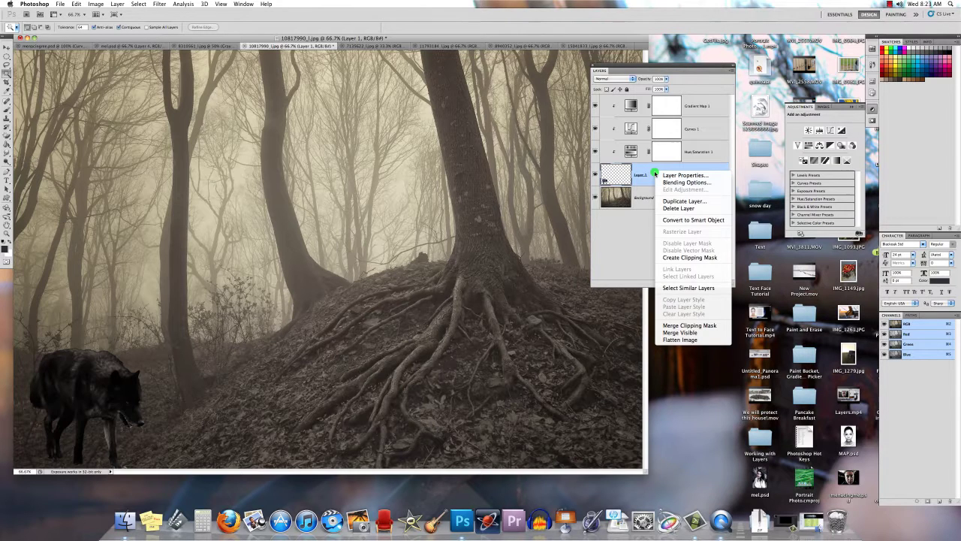
click(679, 220)
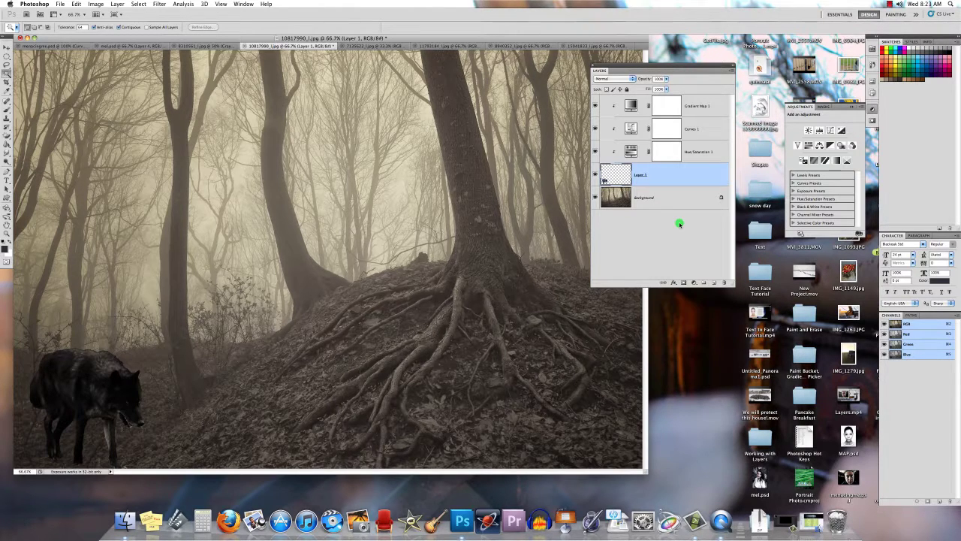
Open the wolf smart object's contents and add a clipped Hue/Saturation layer with Saturation -52
double_click(611, 175)
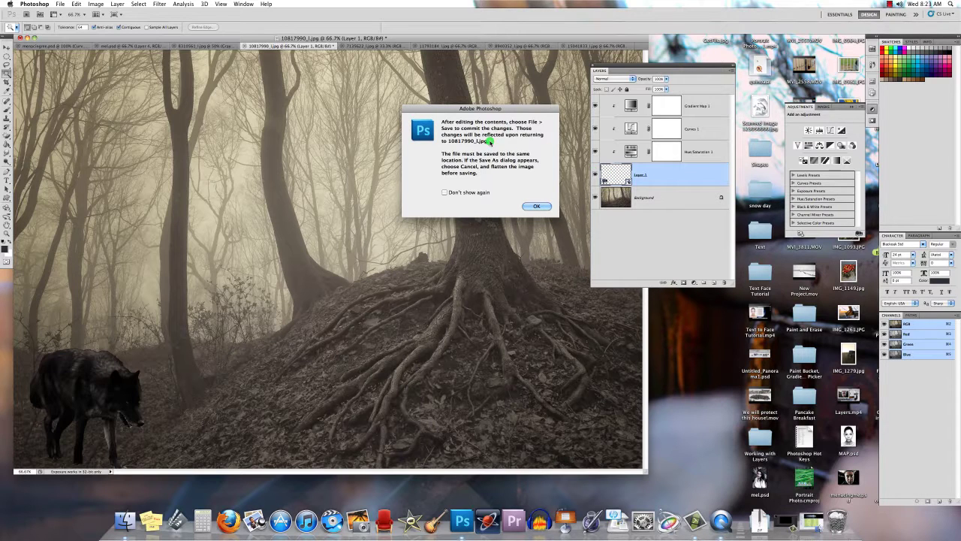
click(538, 206)
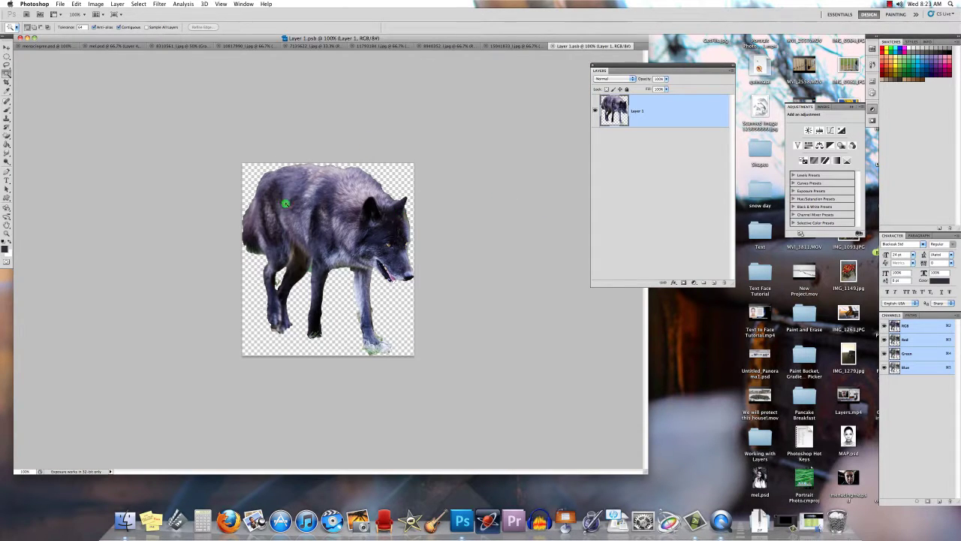
click(694, 283)
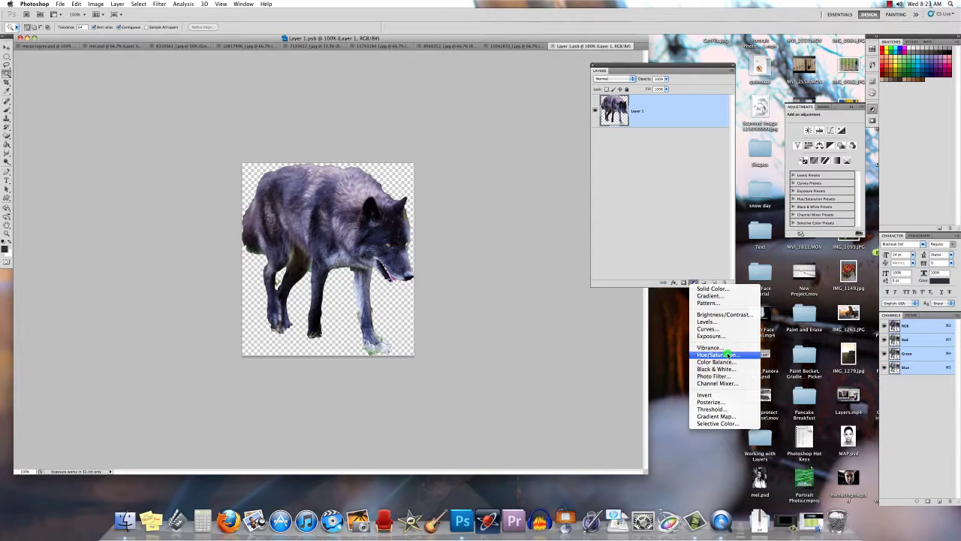
click(726, 354)
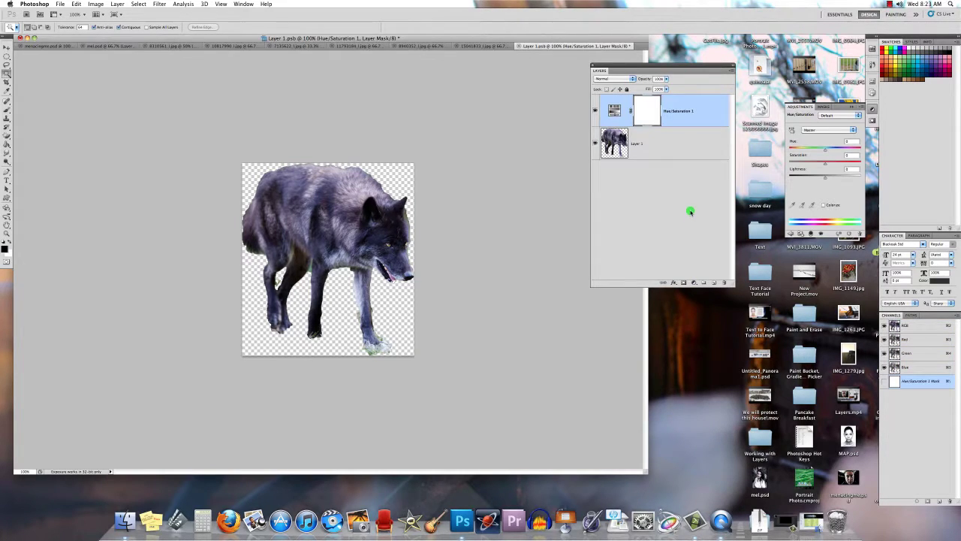
mouse_move(825, 163)
mouse_down()
mouse_move(806, 166)
mouse_move(831, 178)
mouse_move(797, 178)
mouse_move(818, 149)
mouse_up()
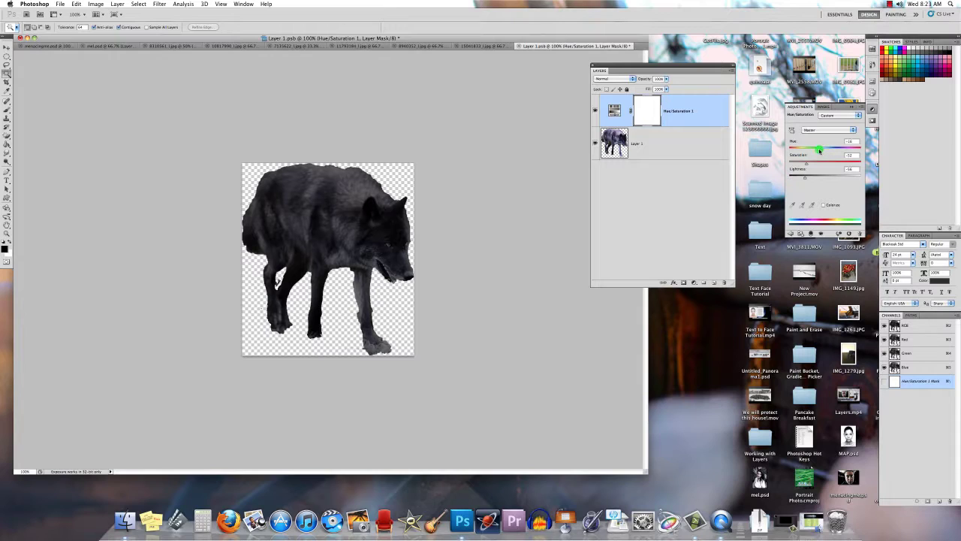
alt+click(685, 125)
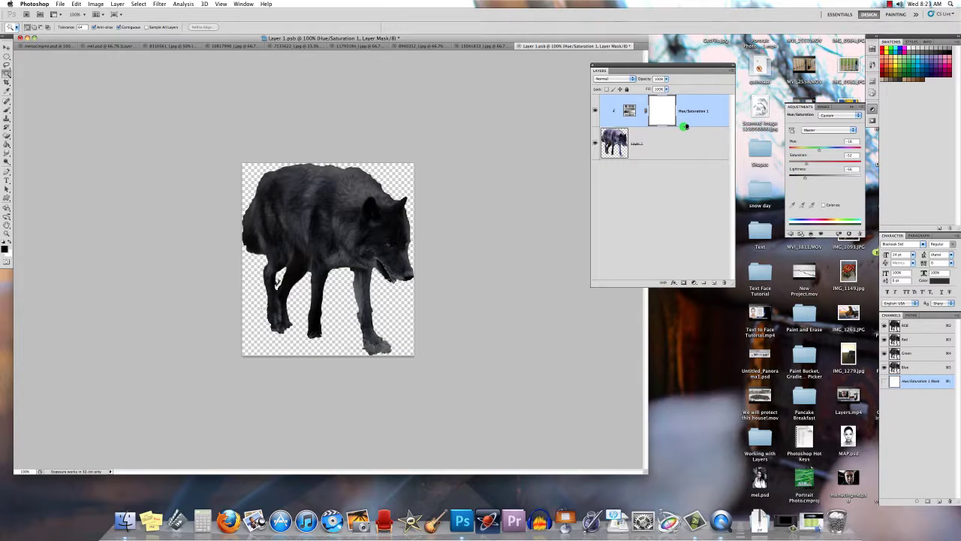
Give the Hue/Saturation adjustment layer a Drop Shadow with distance 45
click(673, 282)
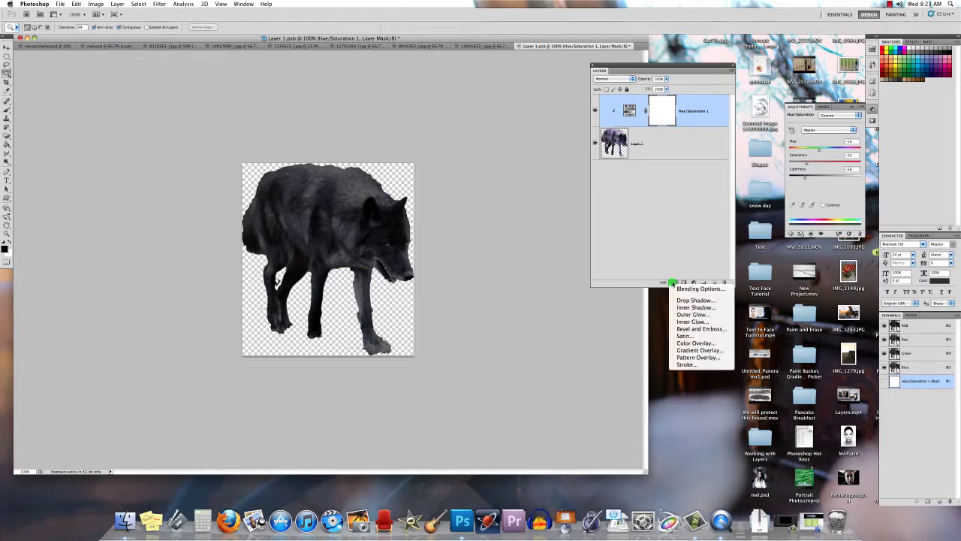
click(709, 304)
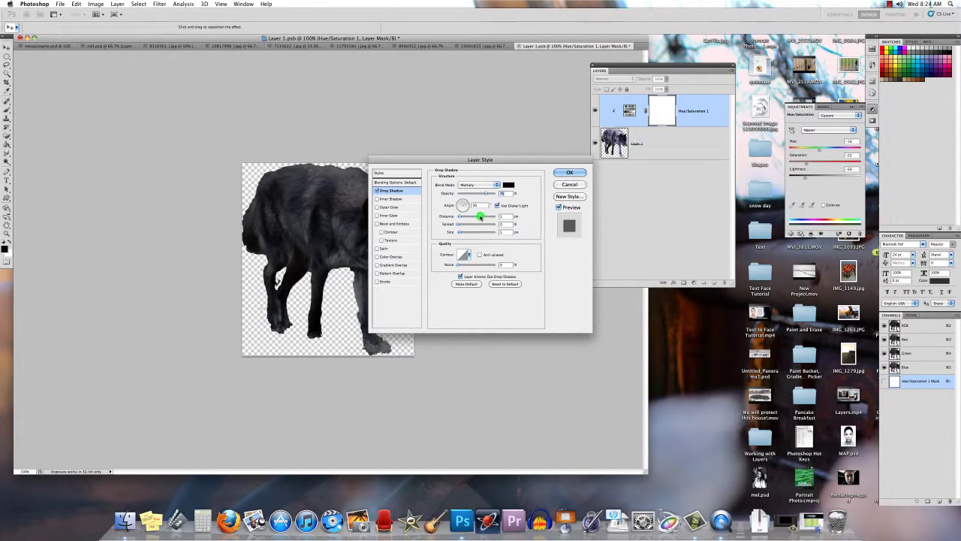
drag(480, 217, 471, 218)
click(569, 172)
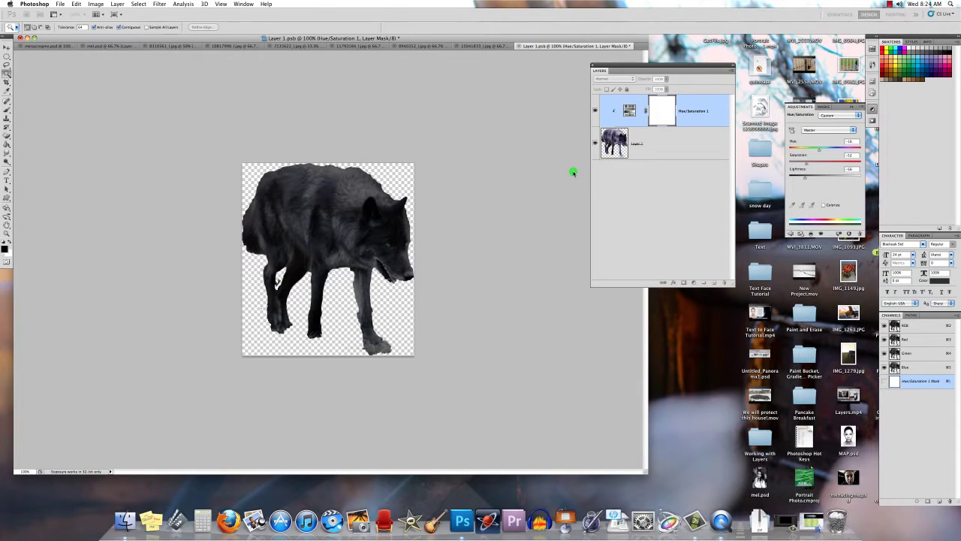
Add a Drop Shadow to Layer 1, then close Layer 1.psb and save the changes
click(654, 151)
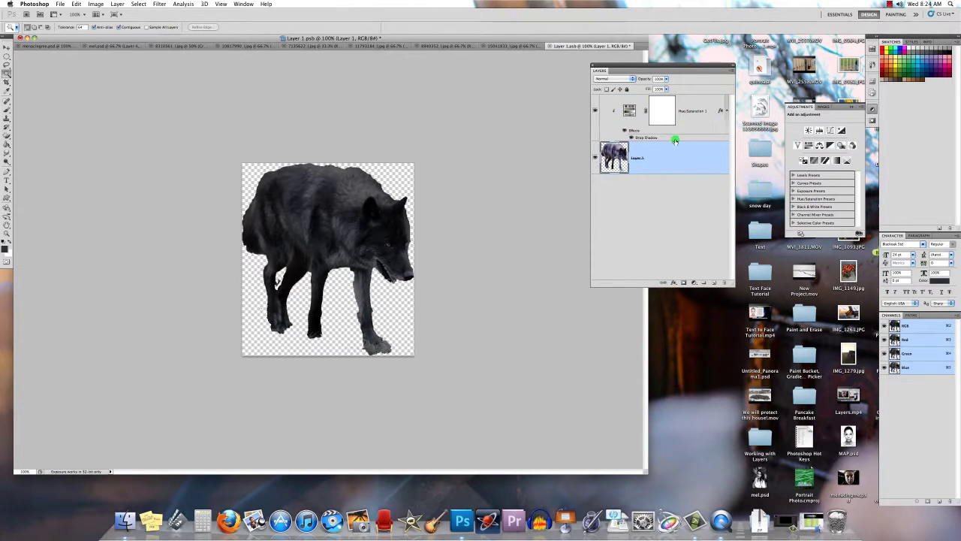
click(673, 282)
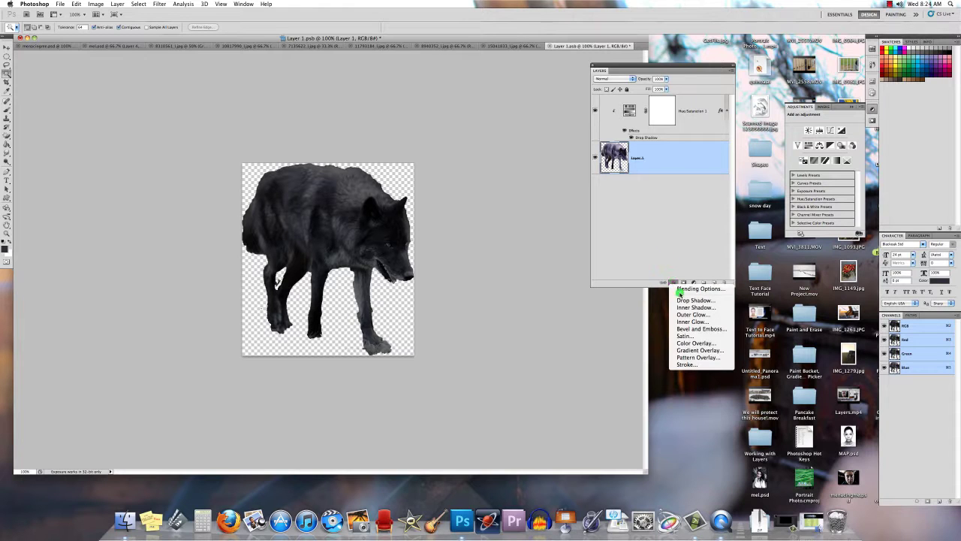
click(681, 299)
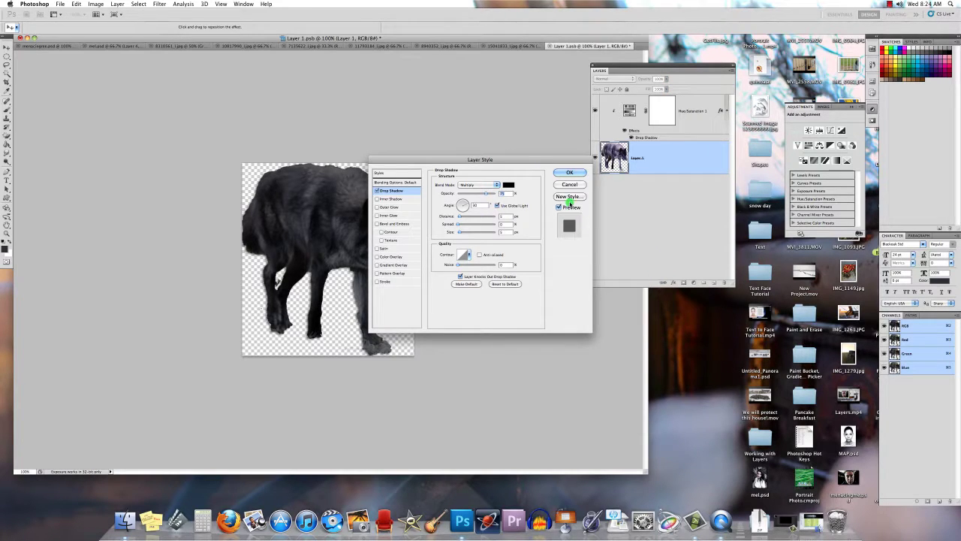
click(570, 174)
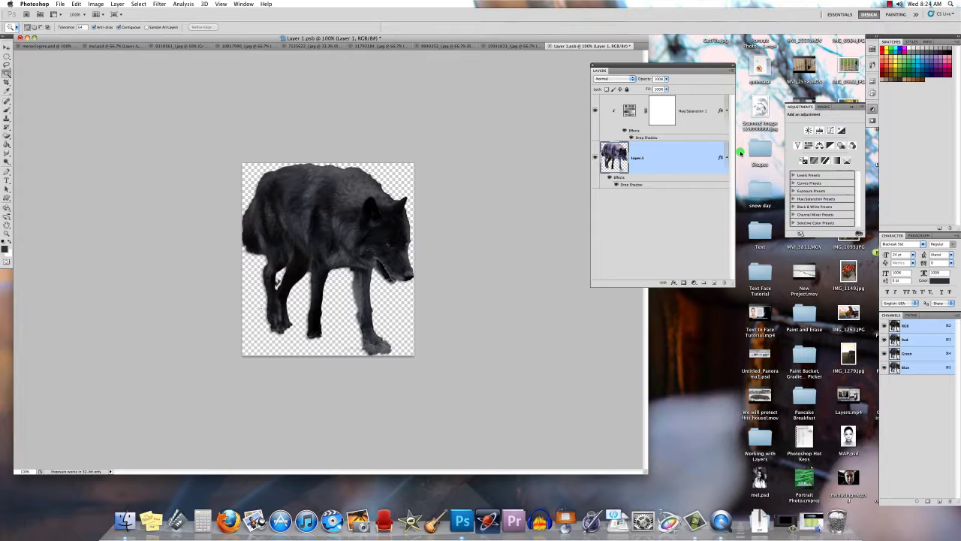
click(550, 46)
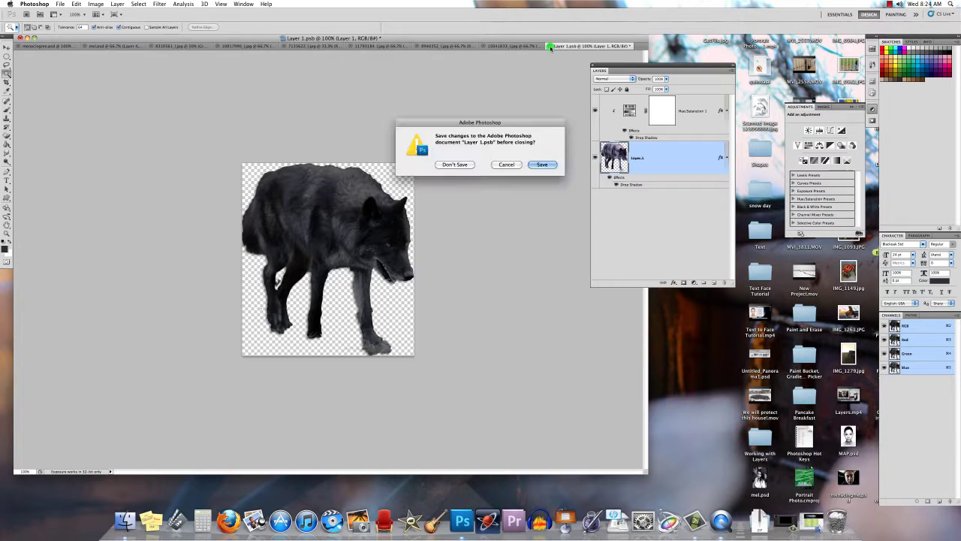
click(545, 163)
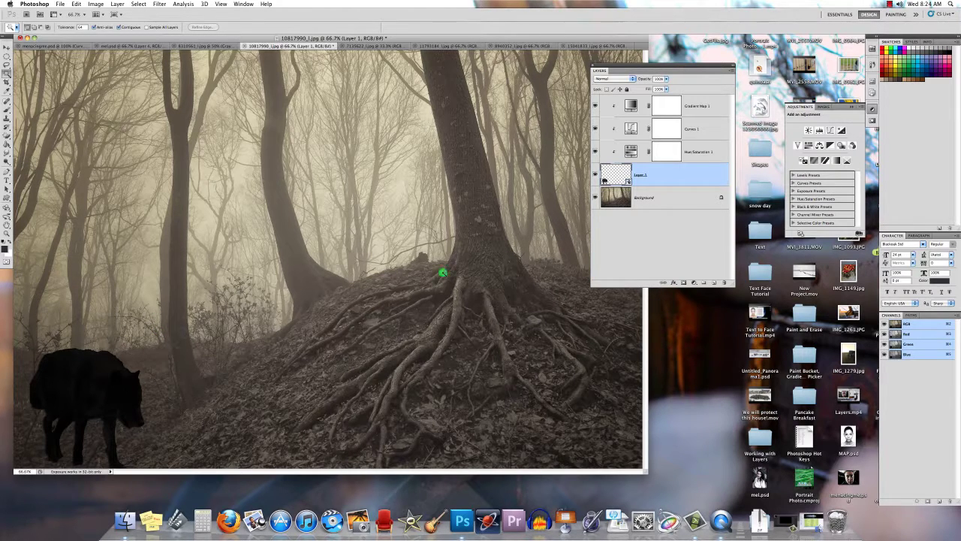
Check the wolf layer's style settings unchanged, then reopen the smart object's contents
double_click(658, 171)
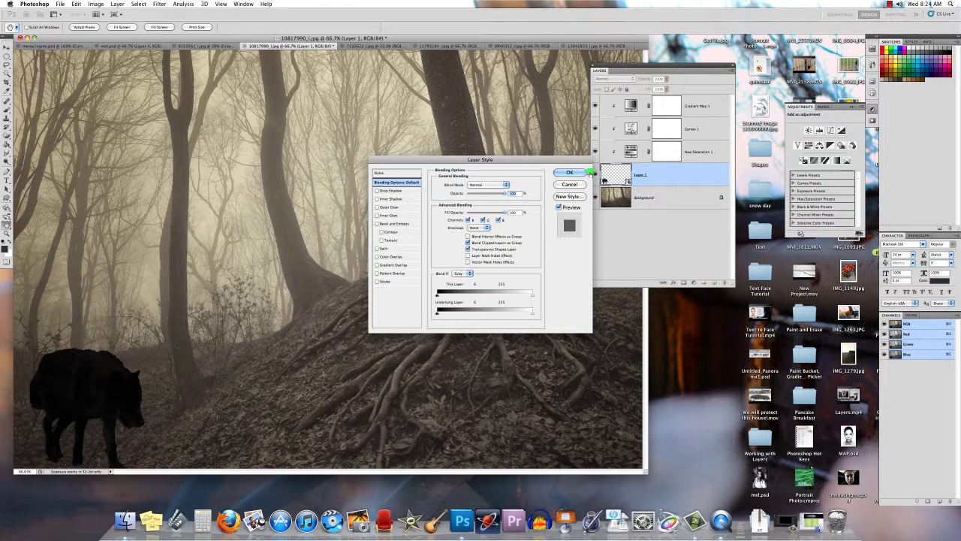
click(576, 183)
double_click(618, 174)
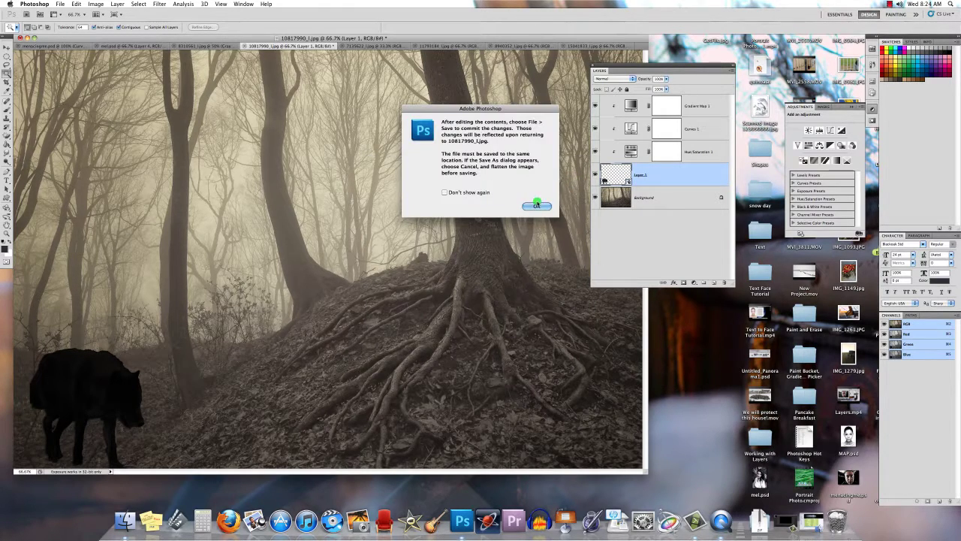
click(535, 205)
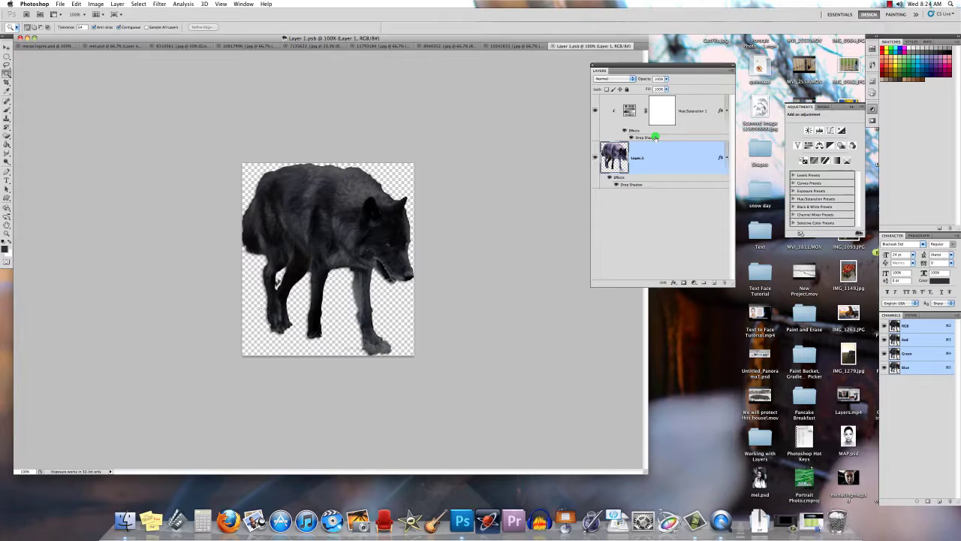
Delete the Hue/Saturation 1 adjustment layer along with its mask
click(610, 122)
click(724, 283)
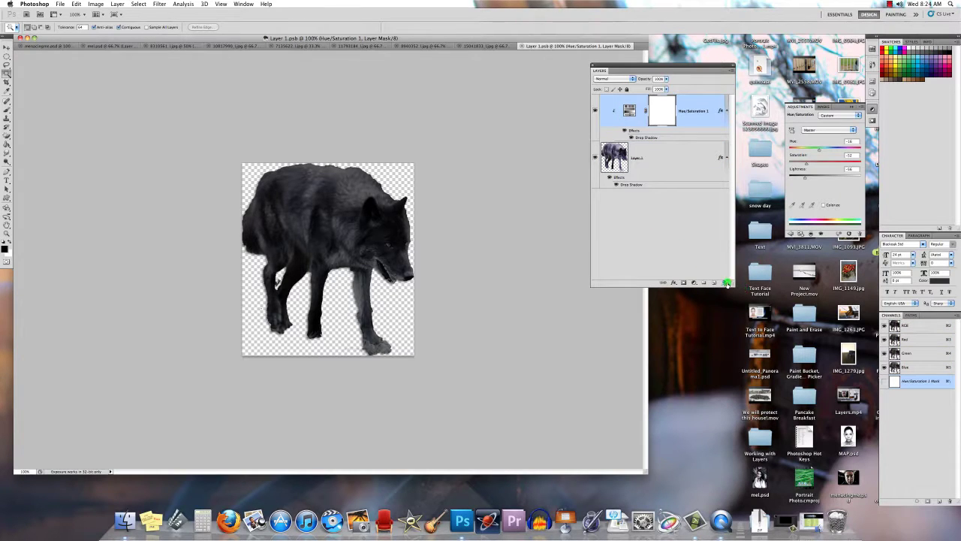
click(542, 164)
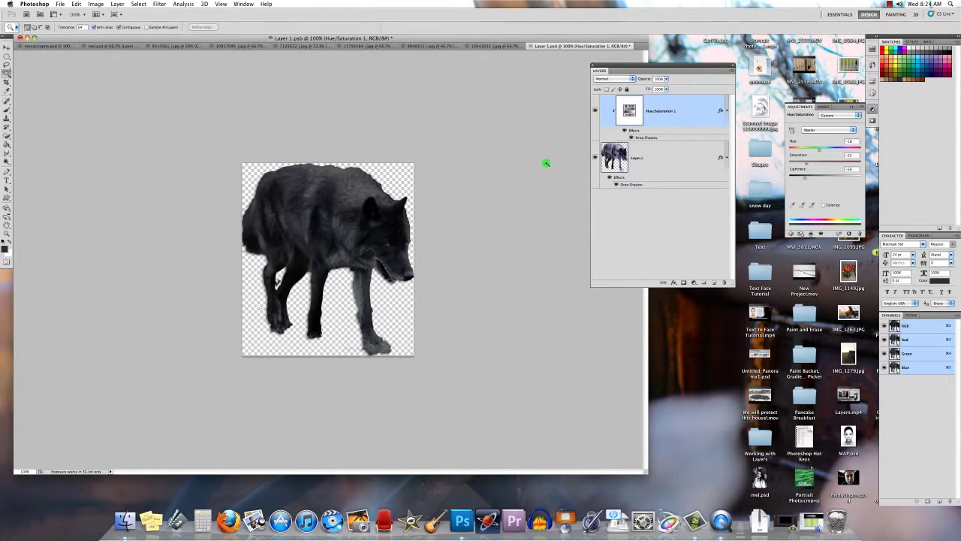
key(BackSpace)
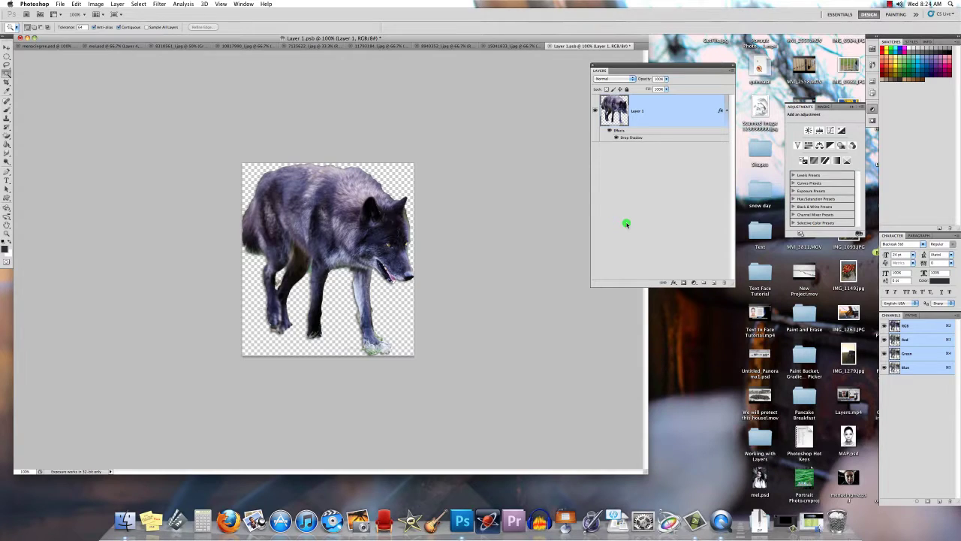
Hide the wolf's drop shadow effect, then close Layer 1.psb and save
click(610, 131)
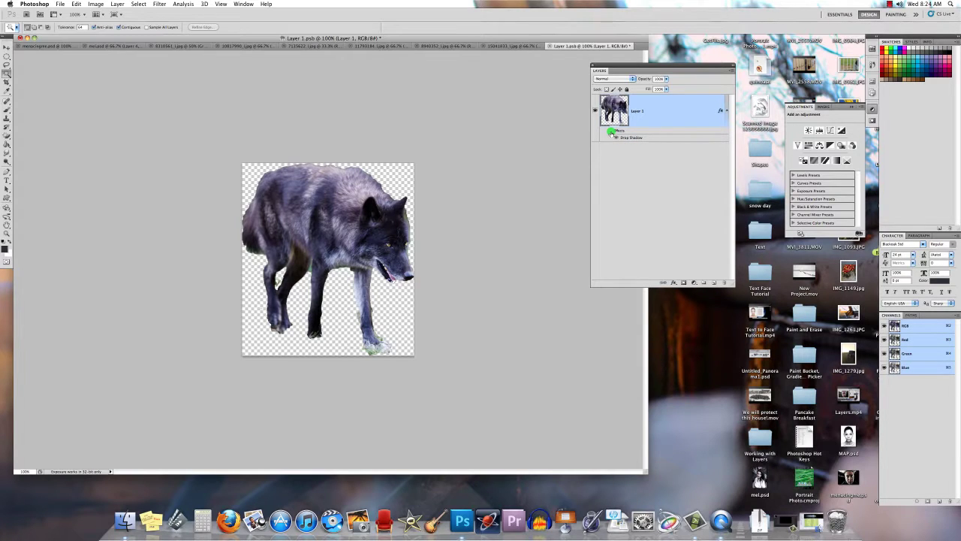
click(553, 45)
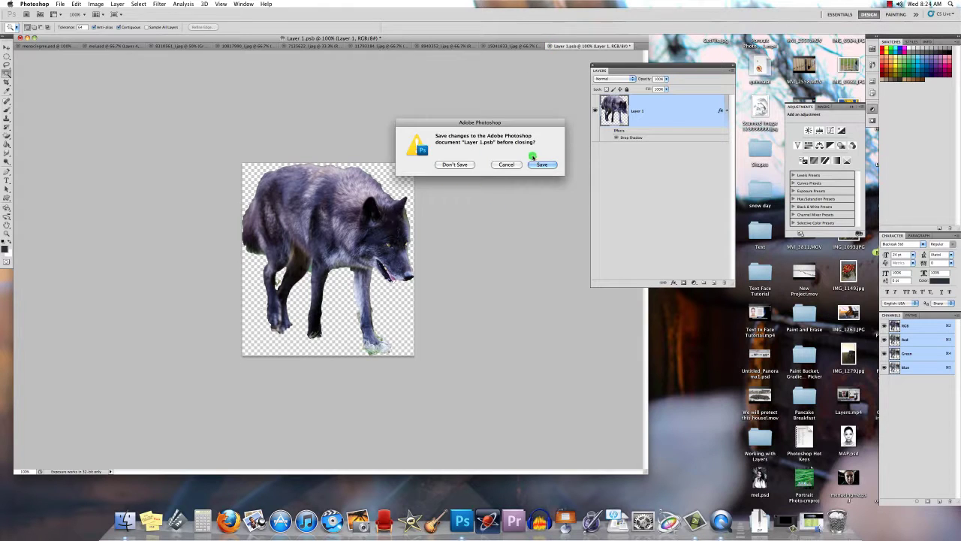
click(539, 164)
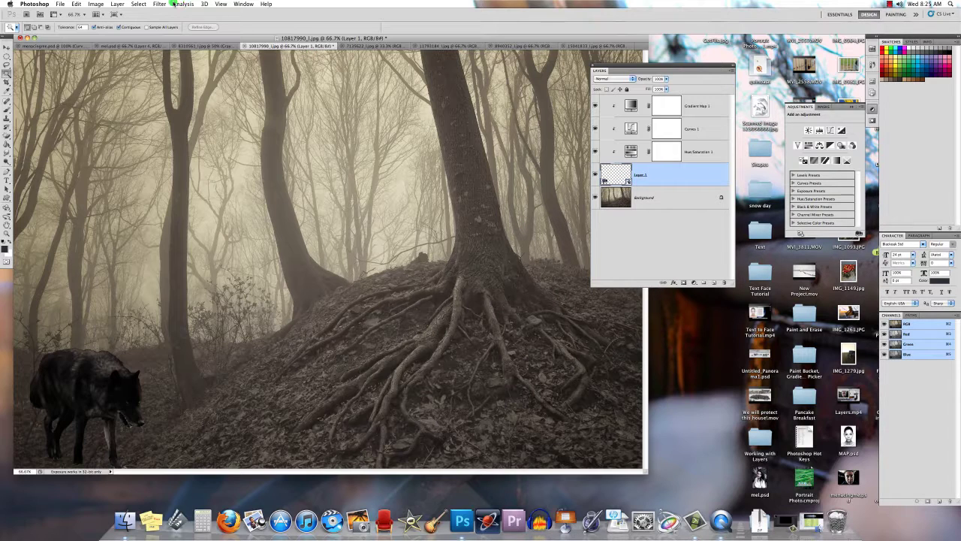
Apply a 13.5-pixel Gaussian Blur smart filter to Layer 1 and select its filter mask
click(160, 4)
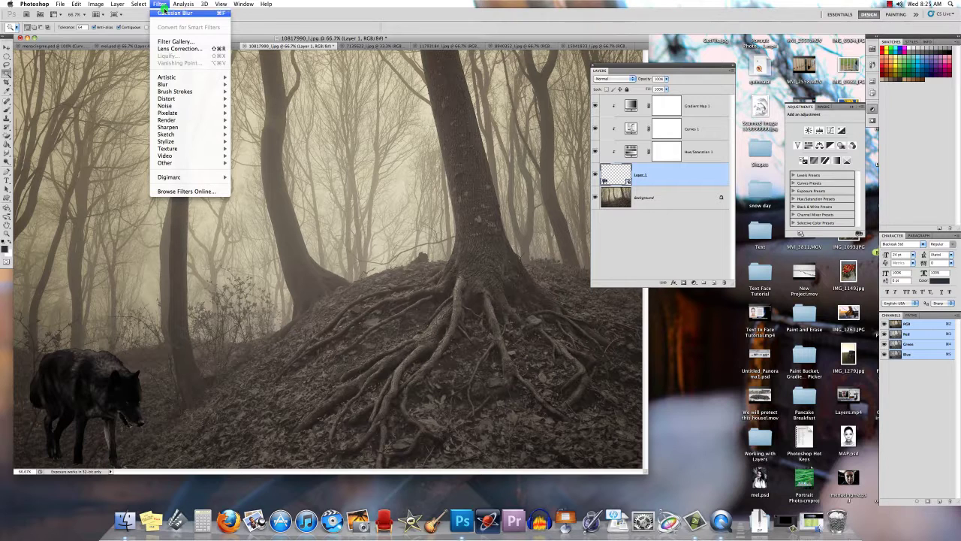
click(175, 13)
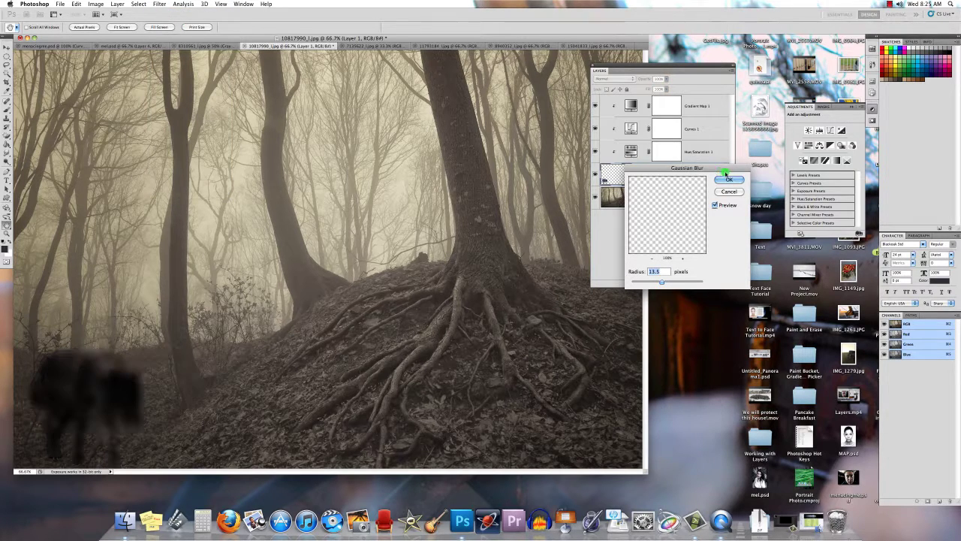
click(729, 179)
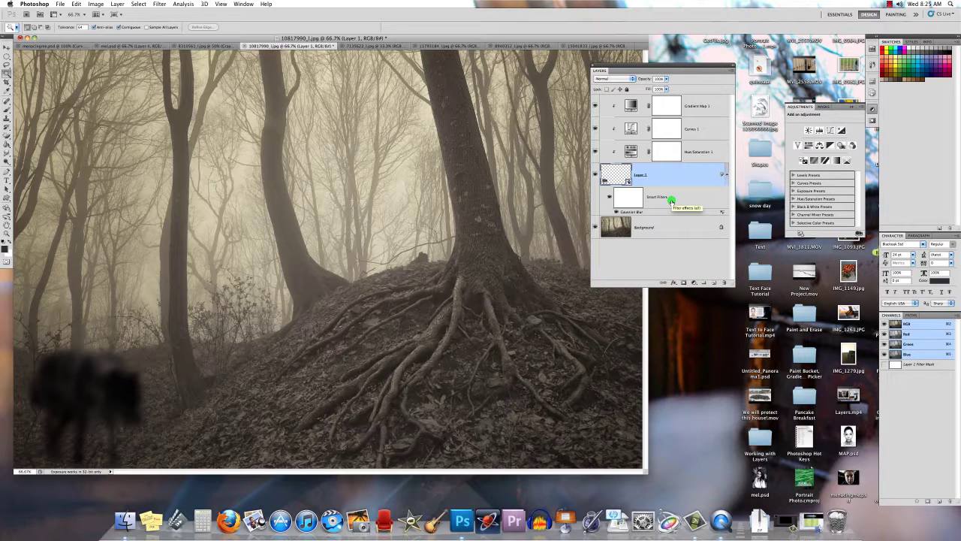
click(628, 197)
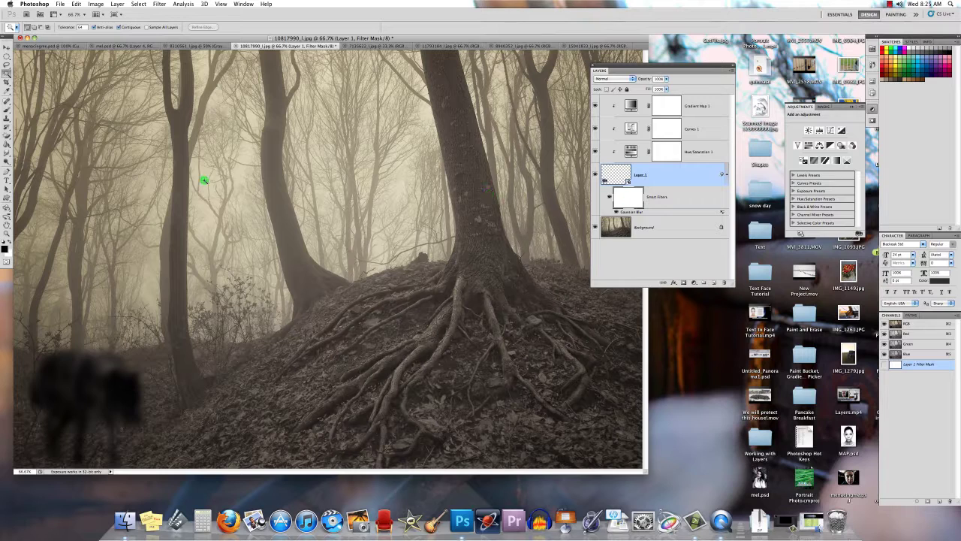
Brush black over the wolf's head and body on the smart filter mask to sharpen it
click(7, 110)
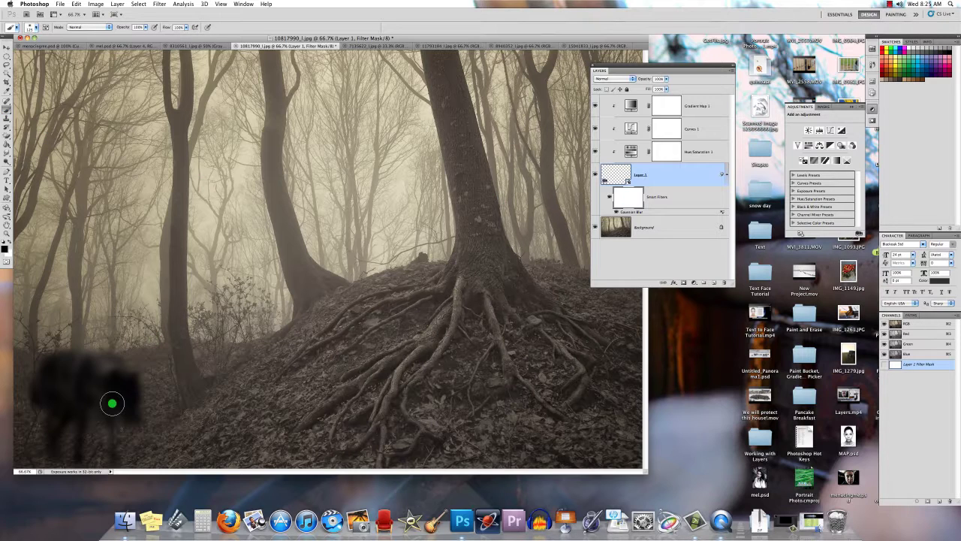
mouse_move(111, 389)
mouse_down()
mouse_move(124, 386)
mouse_move(133, 400)
mouse_up()
mouse_move(83, 381)
mouse_down()
mouse_move(90, 406)
mouse_move(92, 385)
mouse_move(46, 389)
mouse_move(69, 373)
mouse_move(55, 439)
mouse_move(71, 385)
mouse_move(84, 432)
mouse_move(100, 386)
mouse_move(116, 446)
mouse_move(90, 367)
mouse_move(69, 368)
mouse_move(68, 393)
mouse_move(128, 410)
mouse_move(137, 425)
mouse_move(237, 442)
mouse_move(124, 430)
mouse_move(42, 436)
mouse_move(45, 401)
mouse_move(348, 372)
mouse_up()
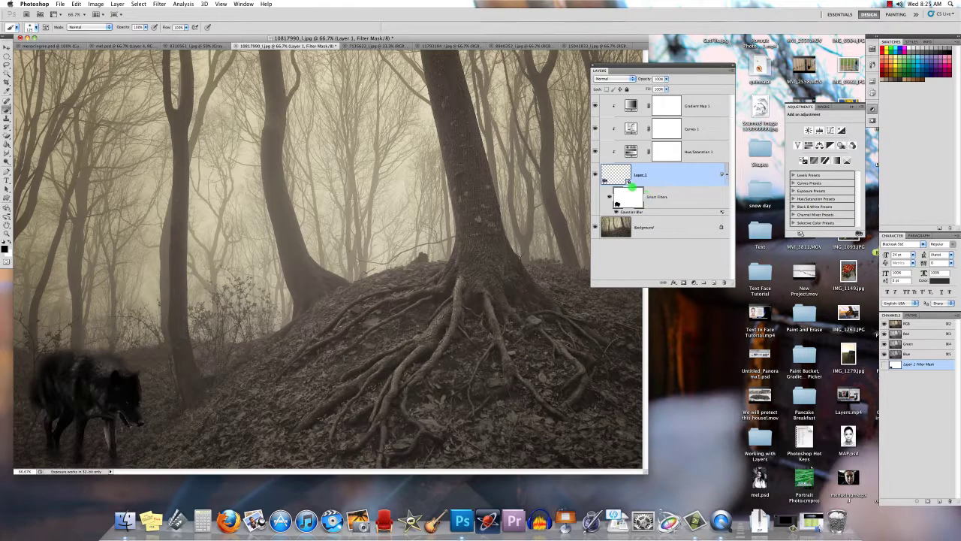
mouse_move(84, 406)
mouse_down()
mouse_move(53, 333)
mouse_move(130, 468)
mouse_move(204, 441)
mouse_up()
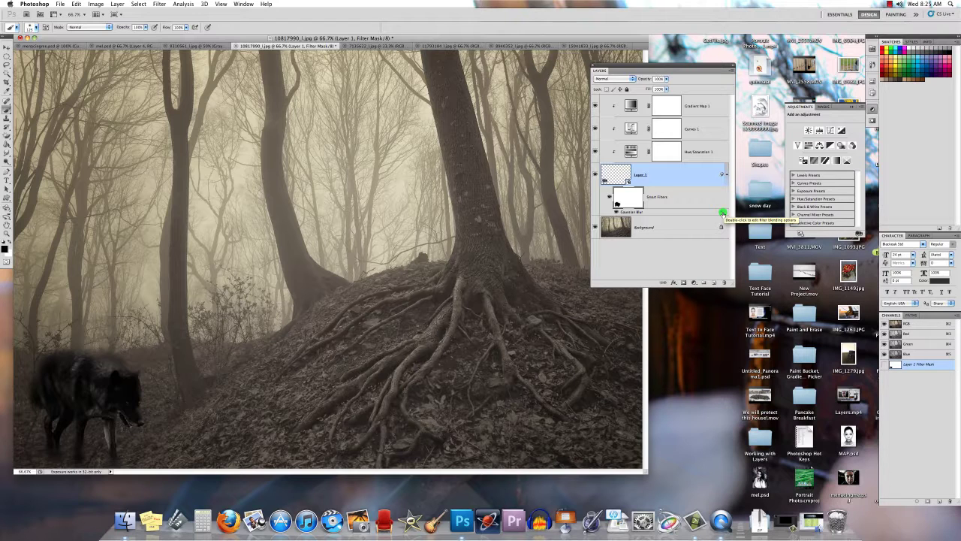
double_click(722, 214)
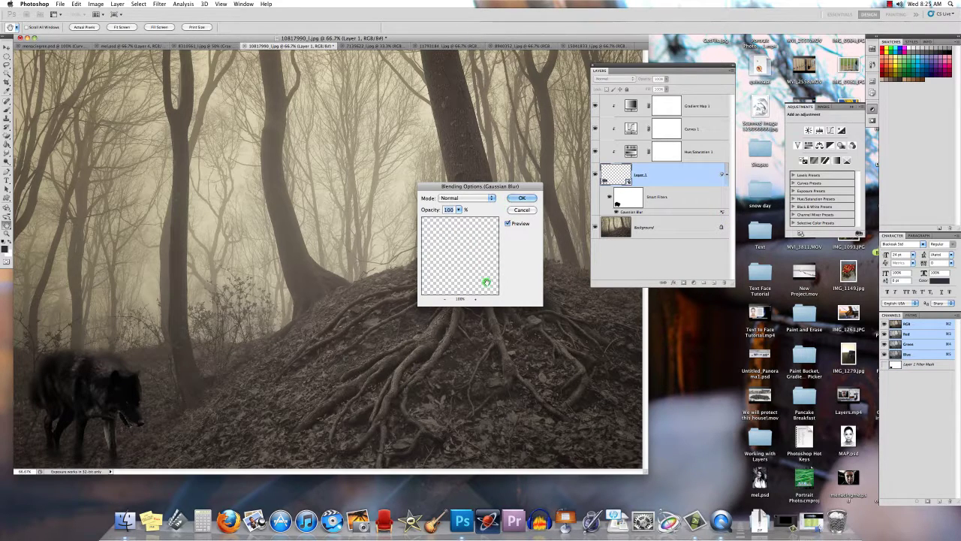
click(533, 210)
key(b)
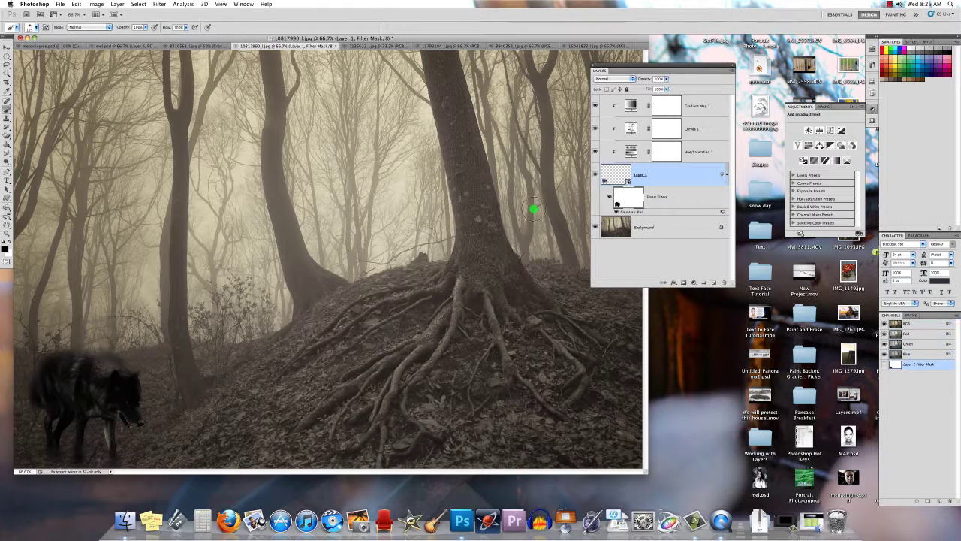
Type the word 'Text' in the upper forest with the Horizontal Type Tool
click(6, 178)
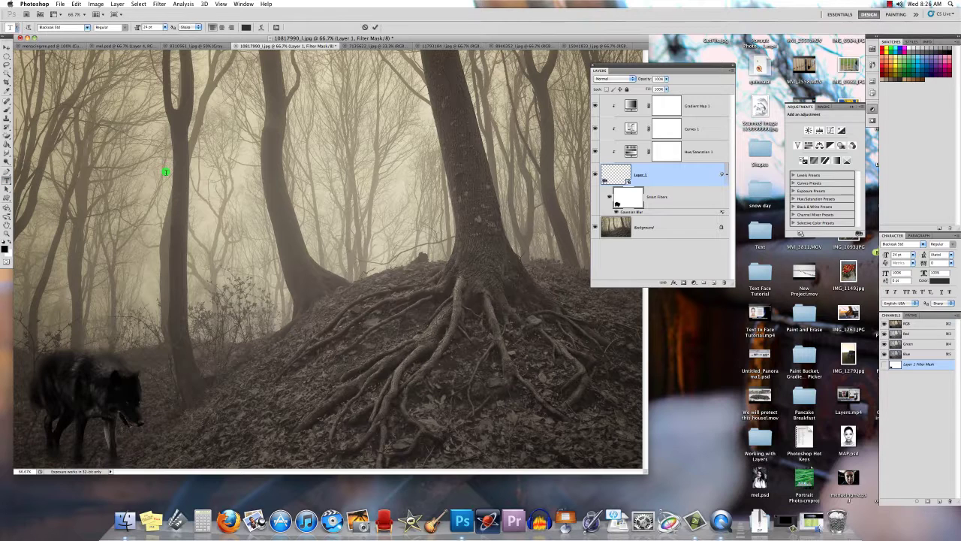
click(166, 172)
click(245, 28)
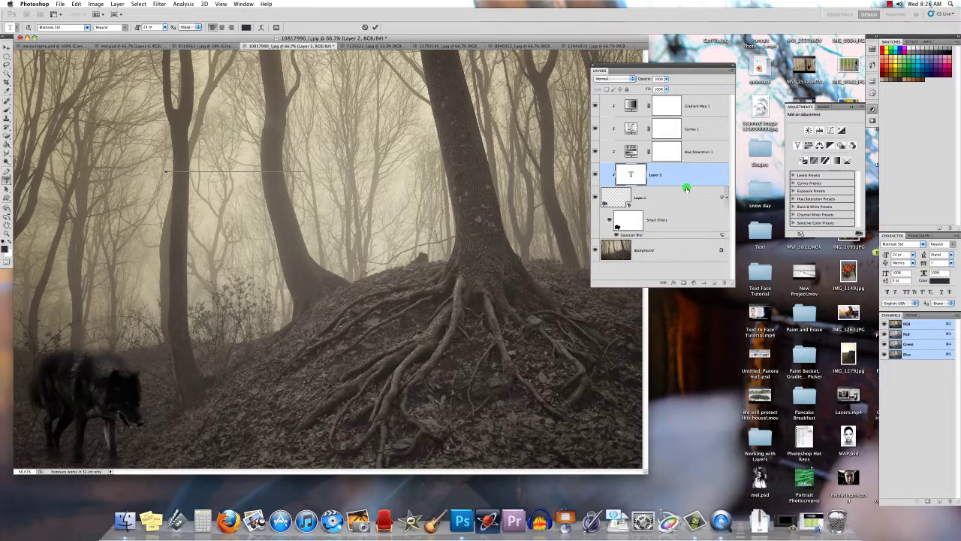
click(375, 27)
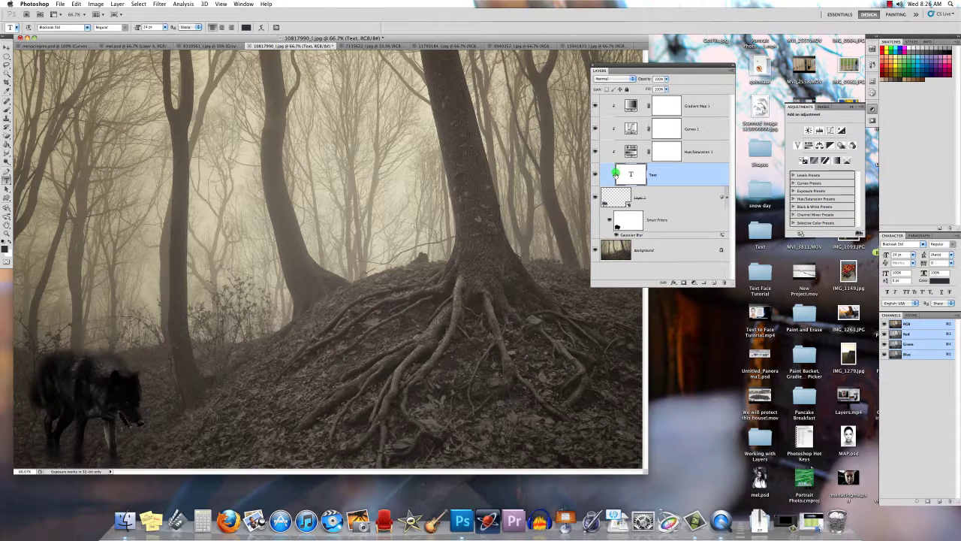
Unclip the text and adjustment layers, then recolor the lettering a near-white light grey
alt+click(683, 186)
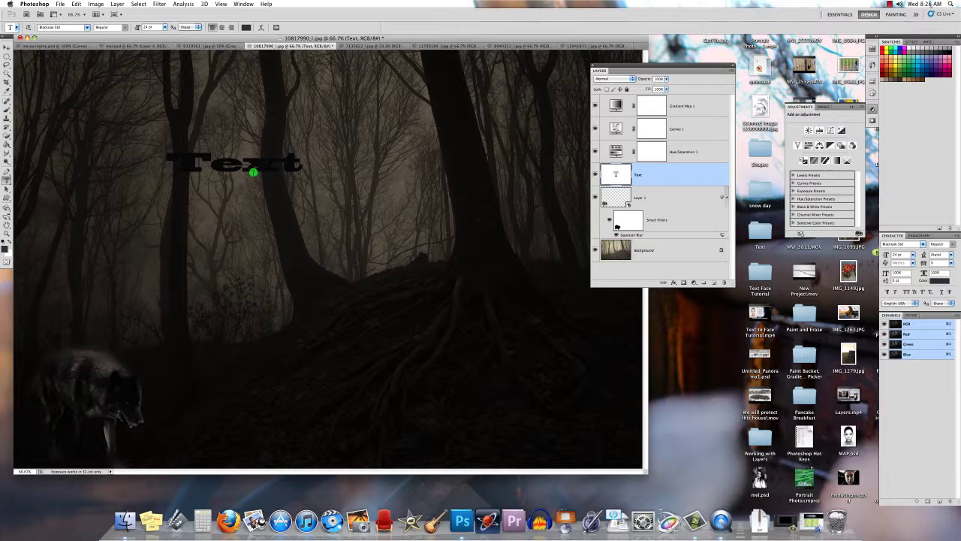
double_click(252, 168)
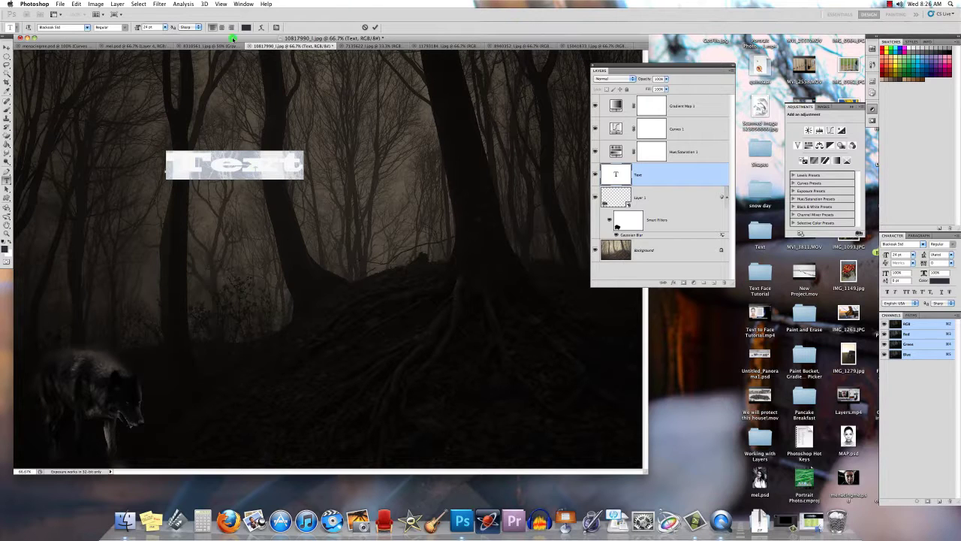
click(244, 28)
click(386, 199)
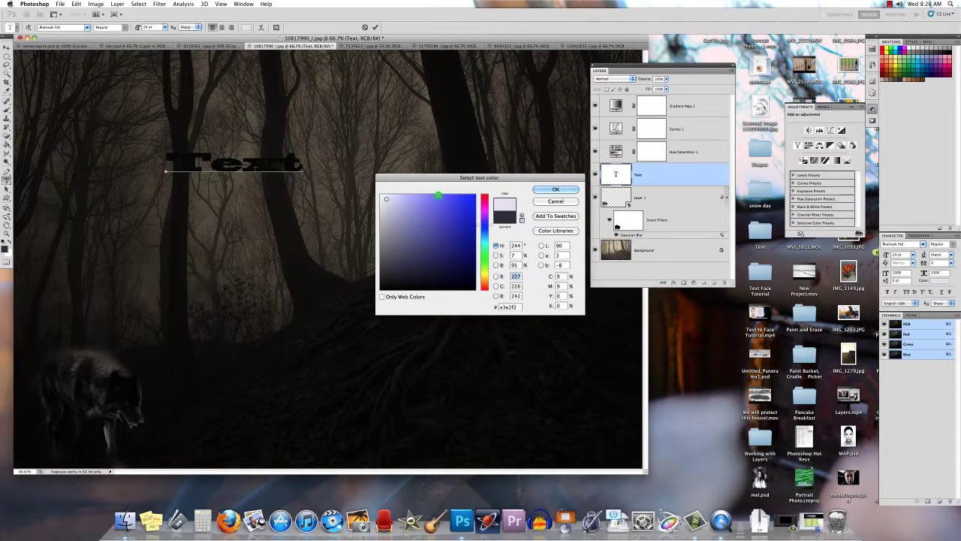
click(532, 192)
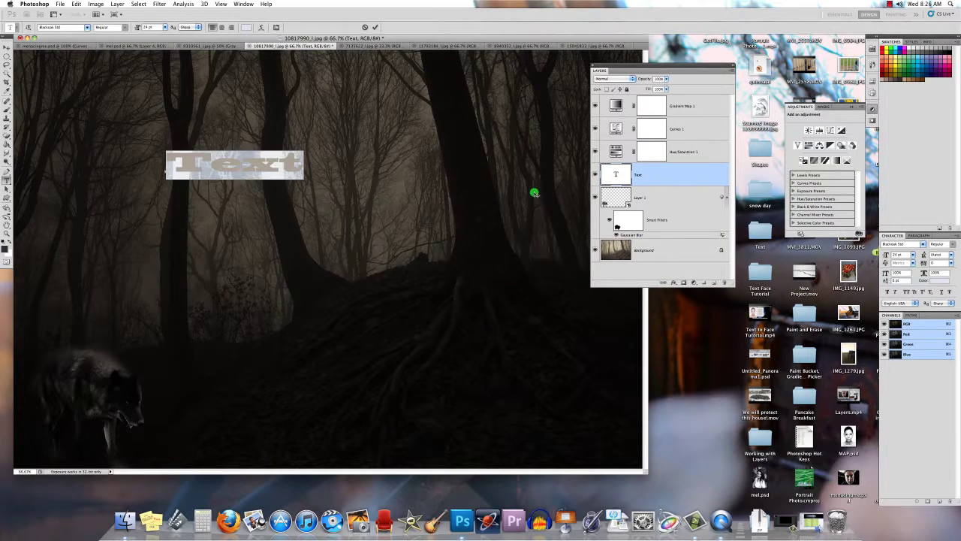
click(374, 27)
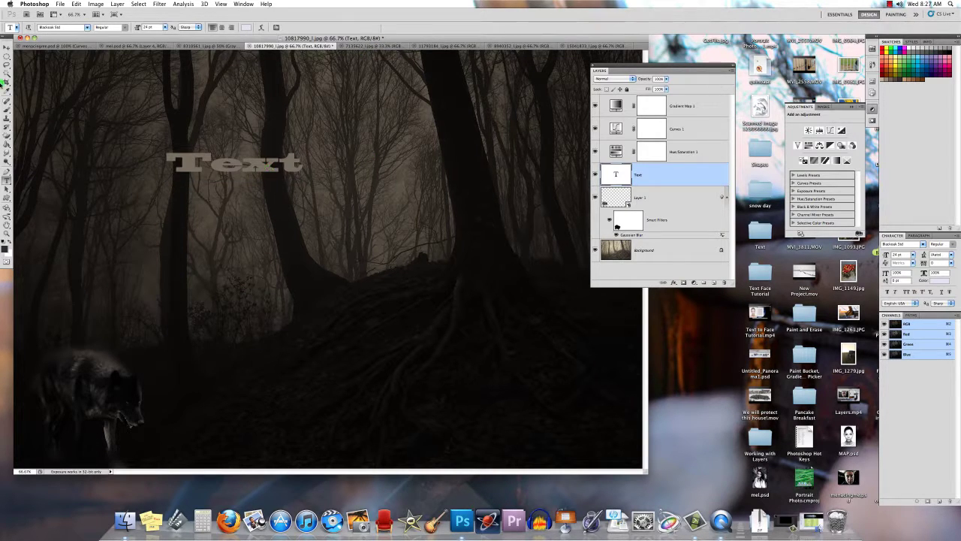
Drag the Text lettering rightward toward the upper middle of the forest, then open the Layer menu
click(7, 47)
drag(220, 166, 318, 155)
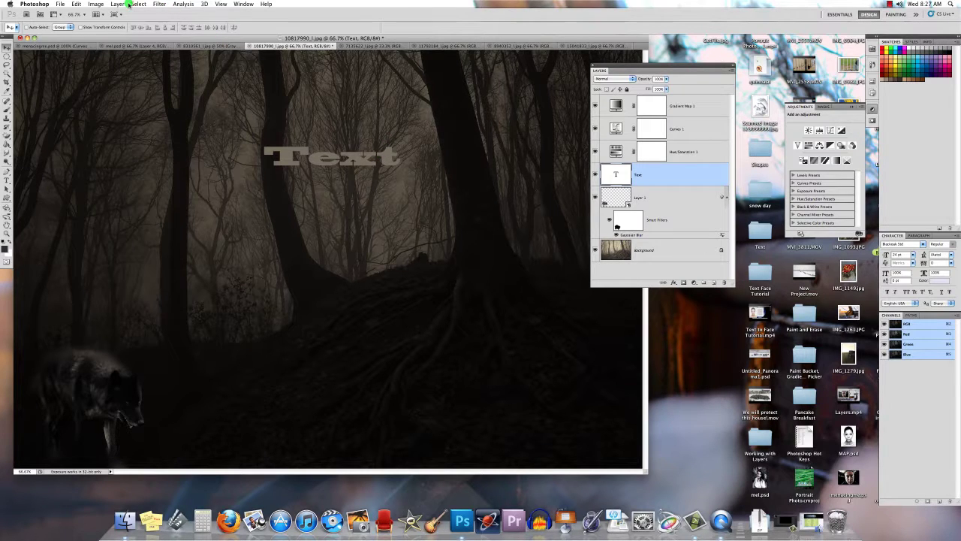
click(124, 4)
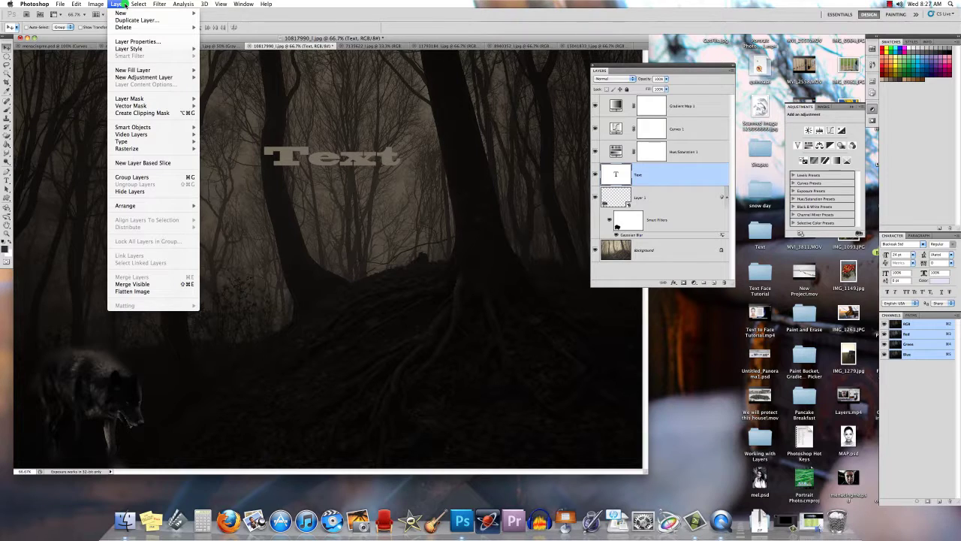
Rasterize the Text type layer, reapply the last Gaussian Blur, and move it low into the forest
mouse_move(180, 148)
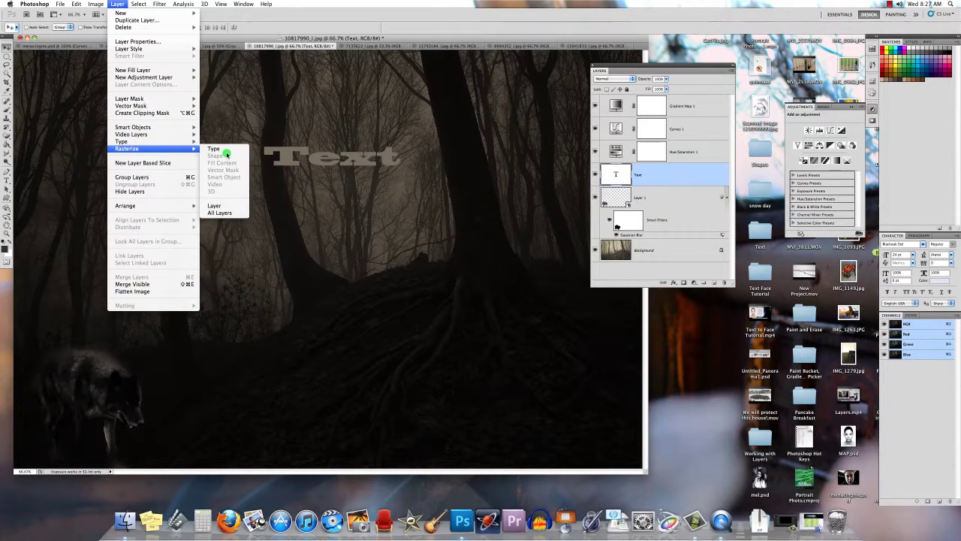
click(226, 152)
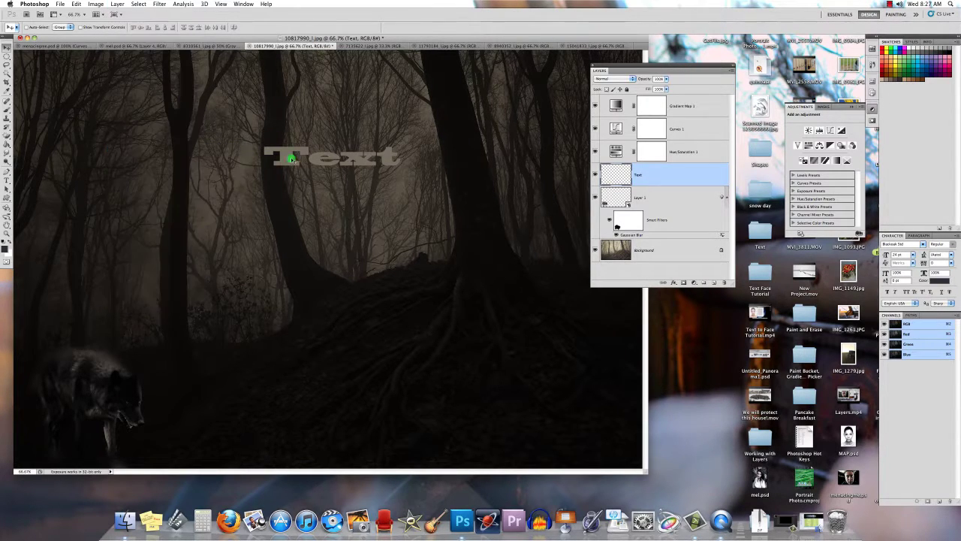
drag(391, 155, 337, 160)
click(161, 8)
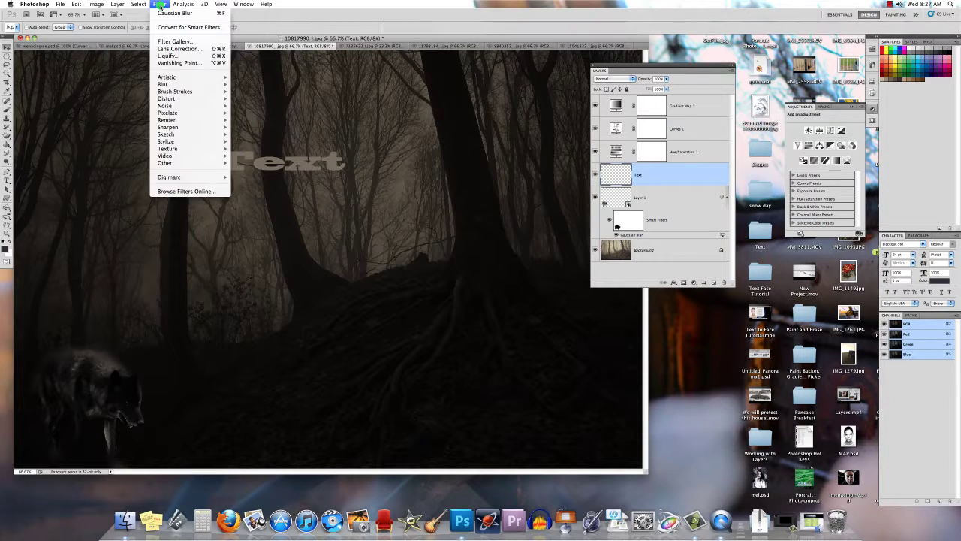
click(162, 11)
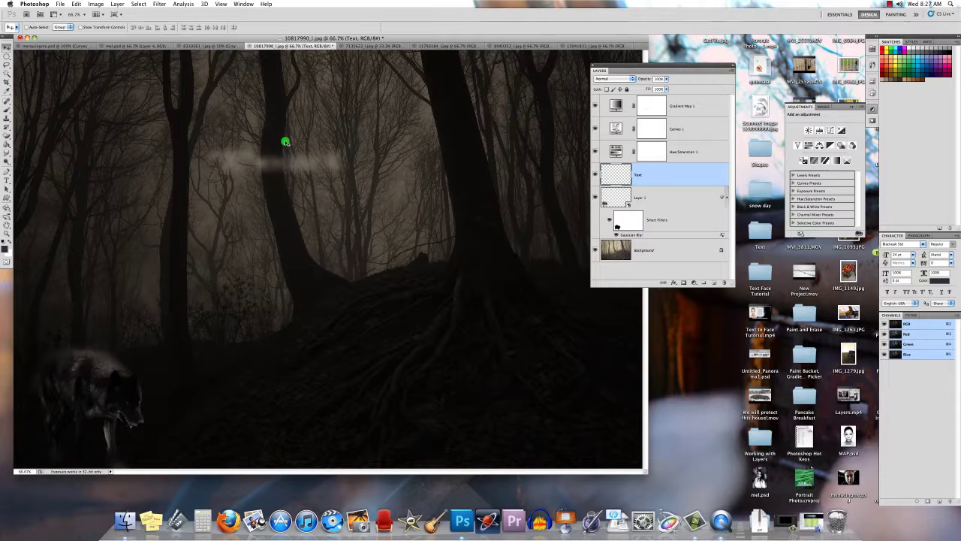
drag(335, 158, 453, 388)
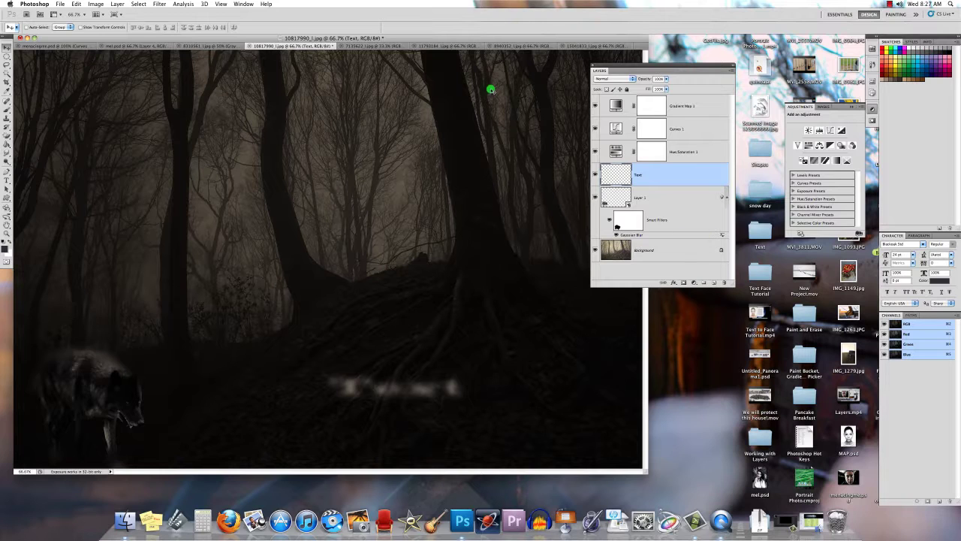
Return to the forest composite and delete the blurred Text layer
click(379, 44)
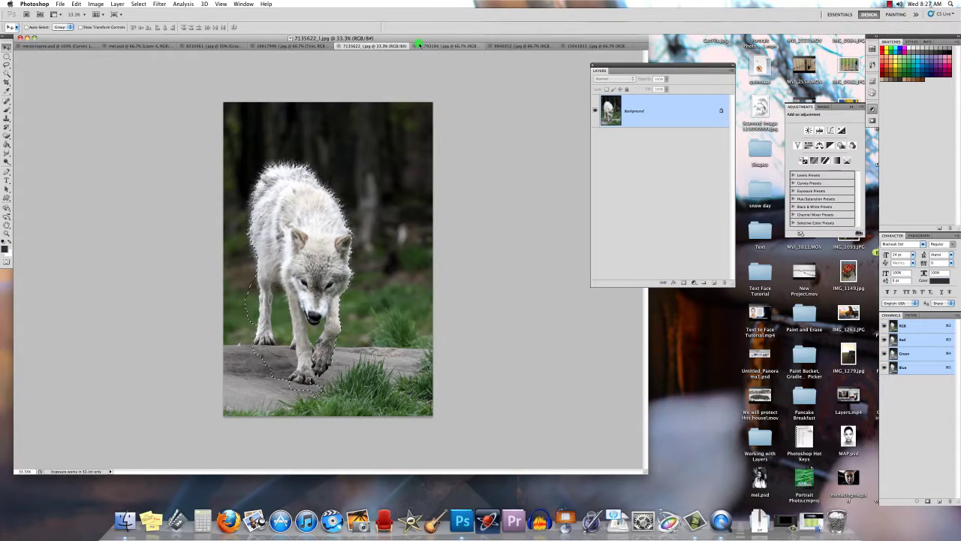
click(276, 47)
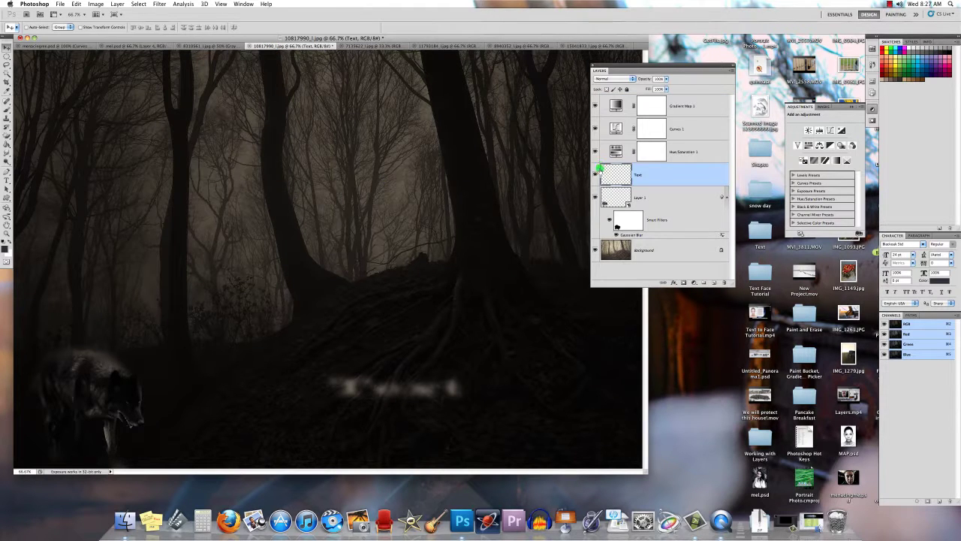
click(595, 174)
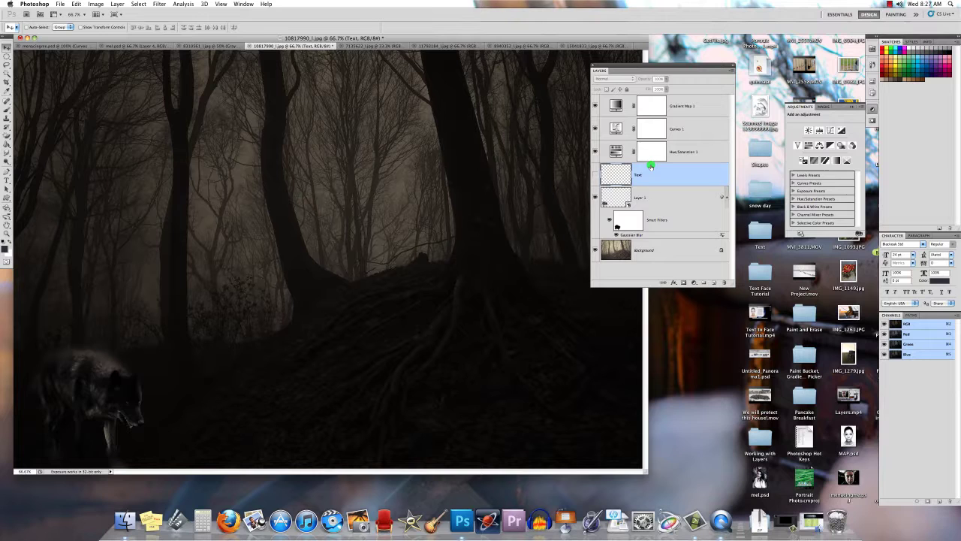
key(Delete)
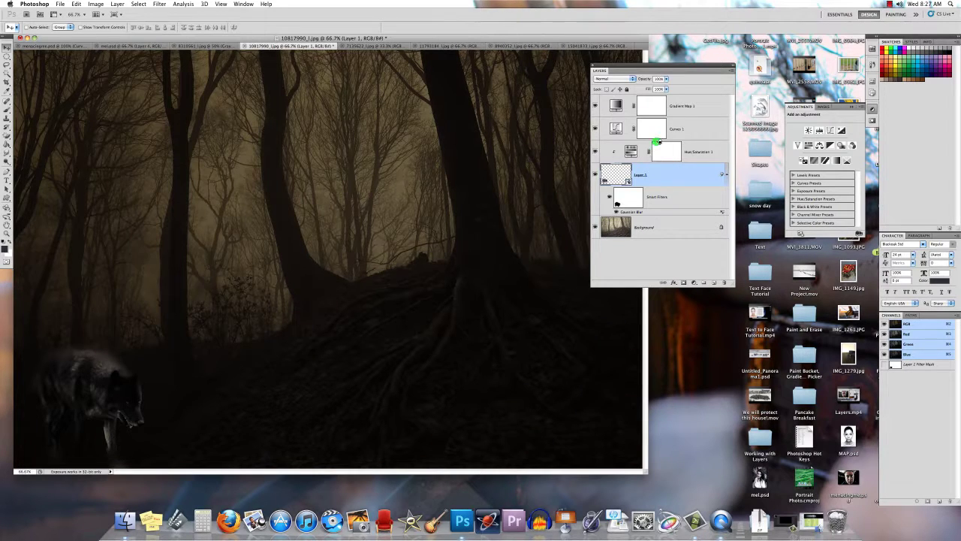
Clip Curves 1 and Gradient Map 1 onto Hue/Saturation 1, then show the image again
alt+click(656, 144)
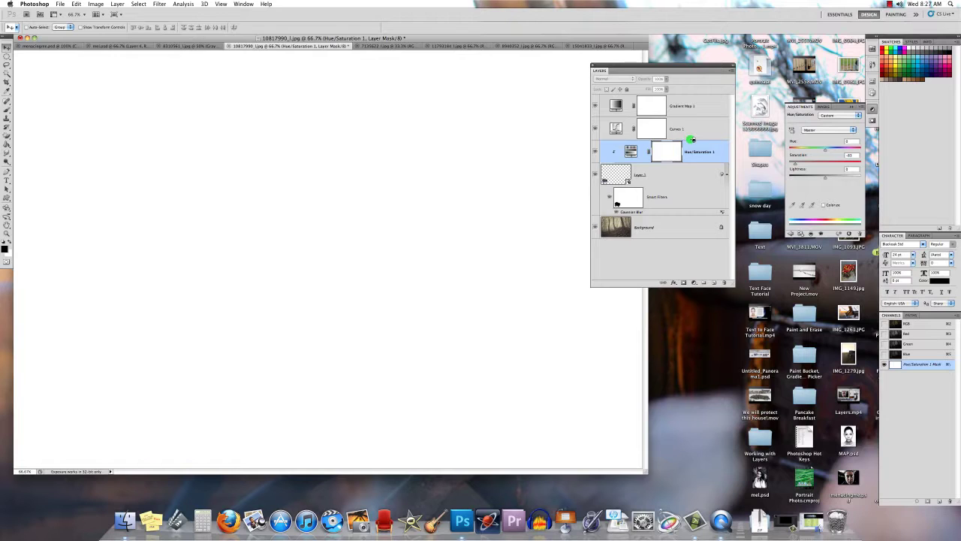
alt+click(690, 139)
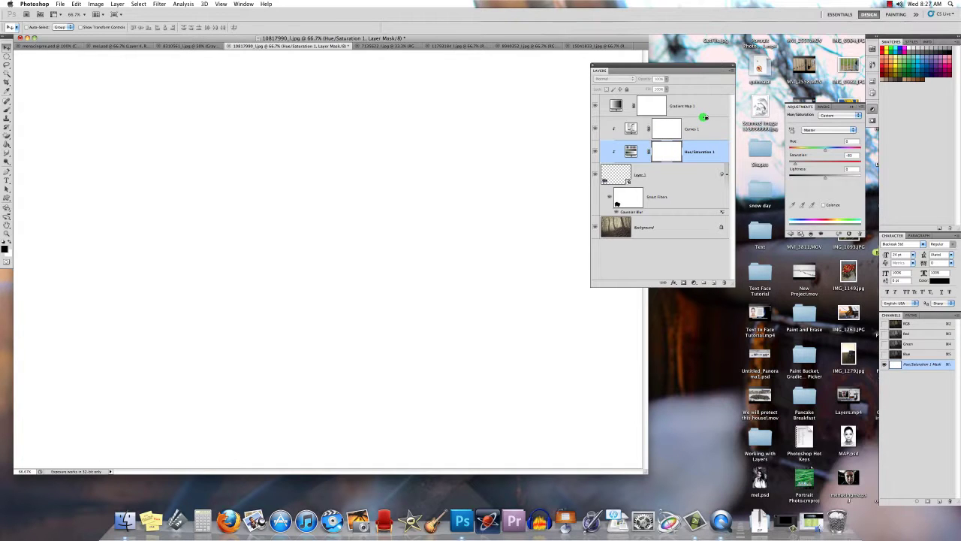
alt+click(704, 118)
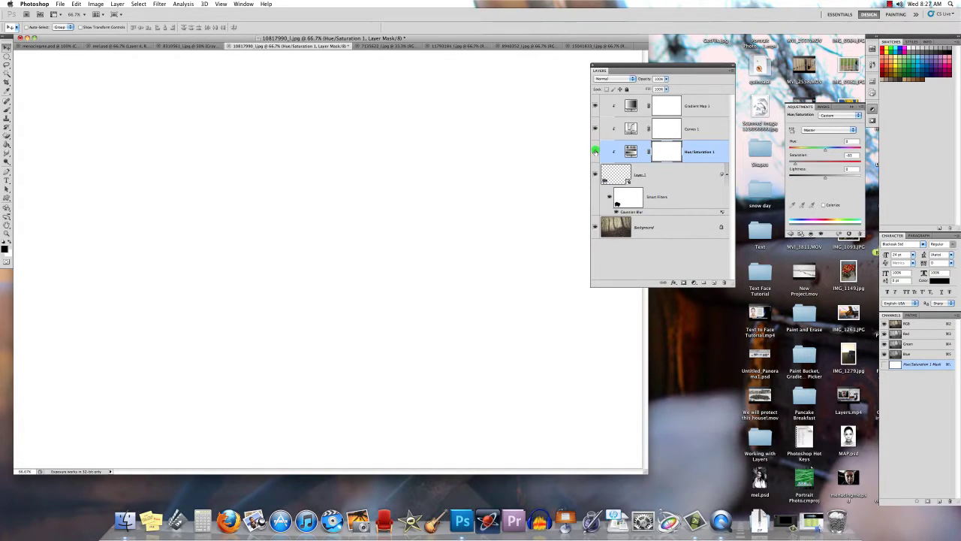
click(595, 151)
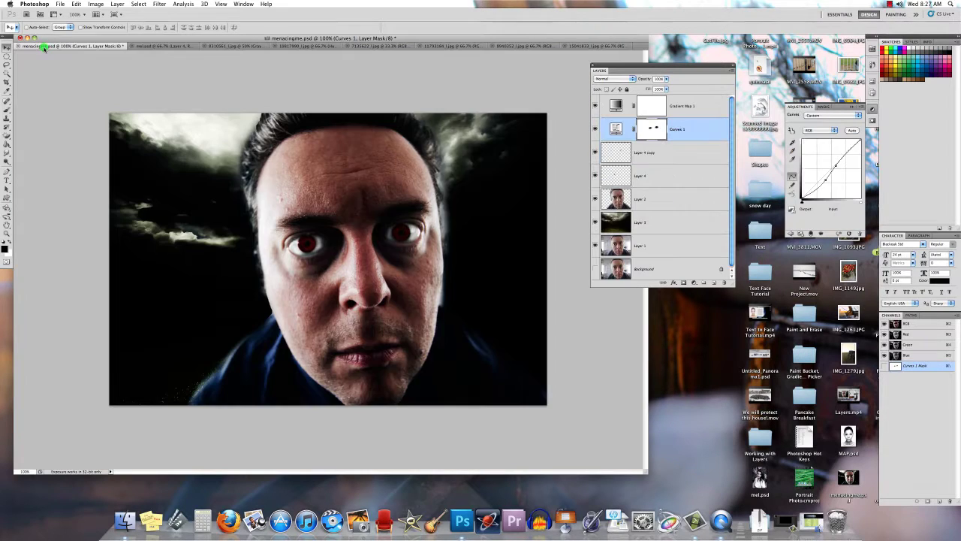
Switch to the menacingme.psd composite and scroll through its layers
click(48, 47)
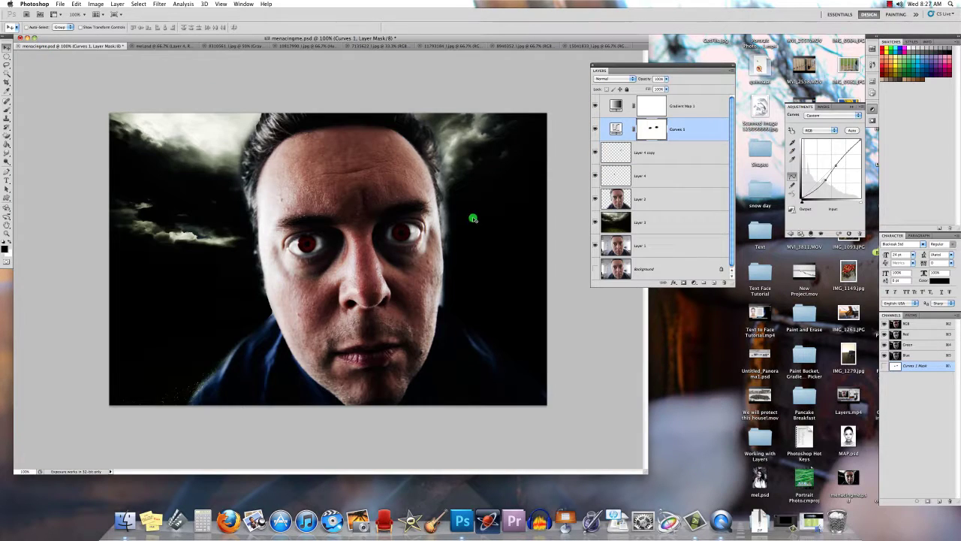
scroll(726, 228, down, 1)
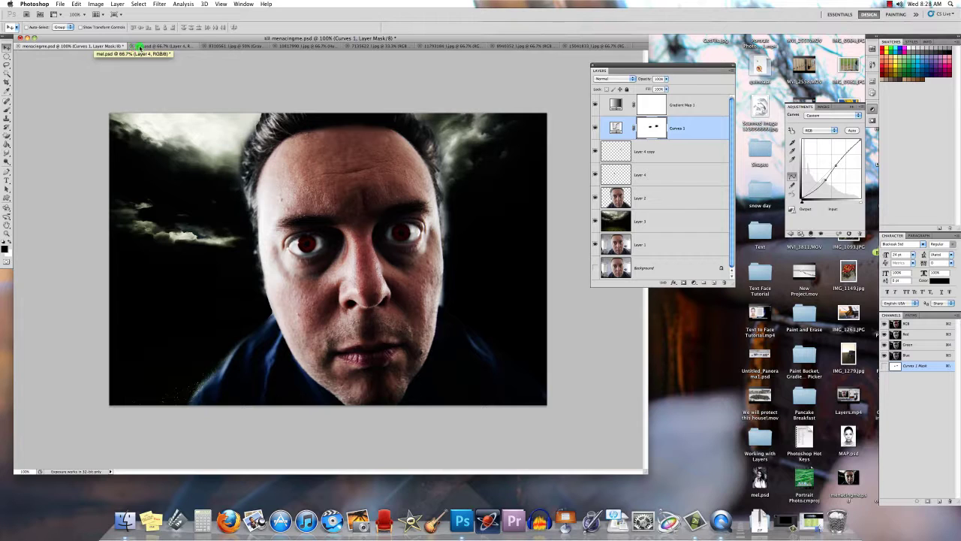
Switch to mel.psd and hide the top layer, Layer 4 and Levels 1
click(139, 48)
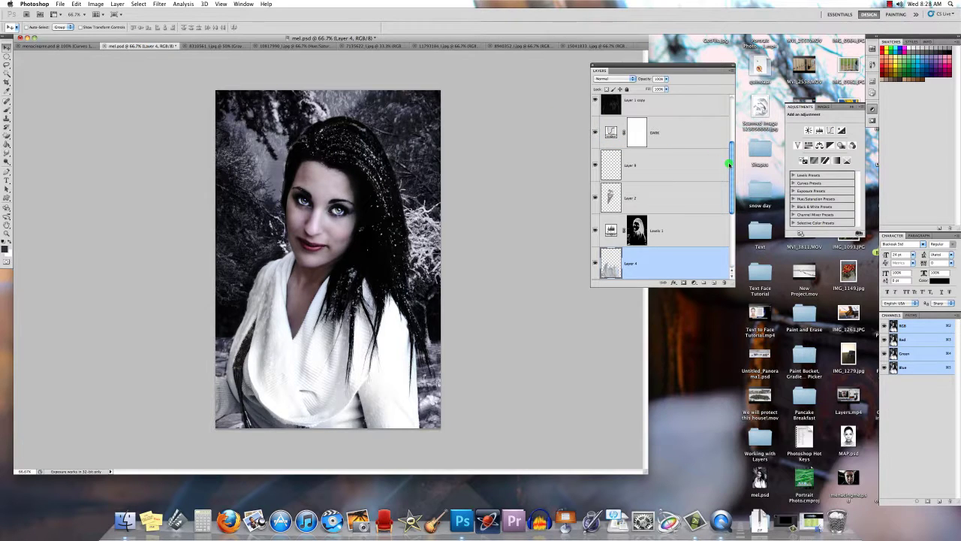
drag(728, 163, 724, 232)
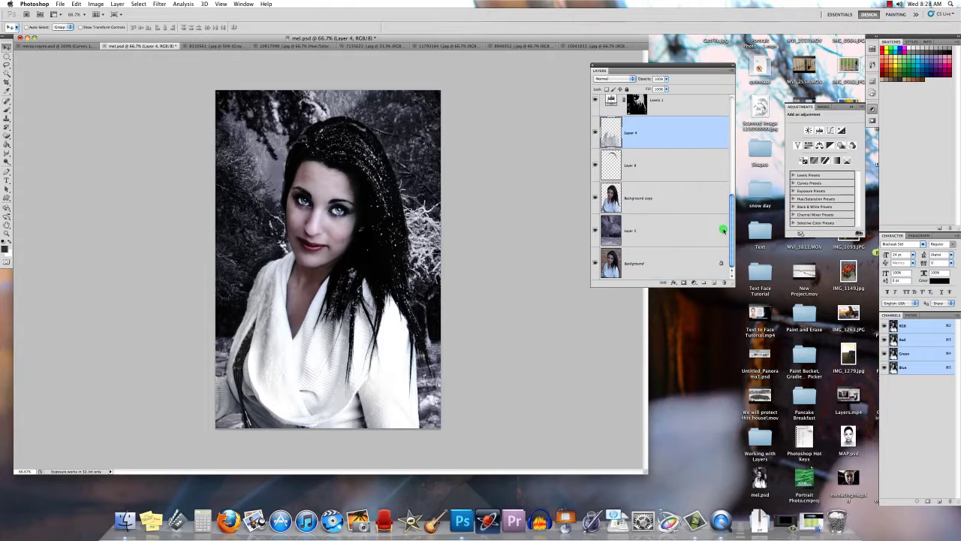
click(595, 167)
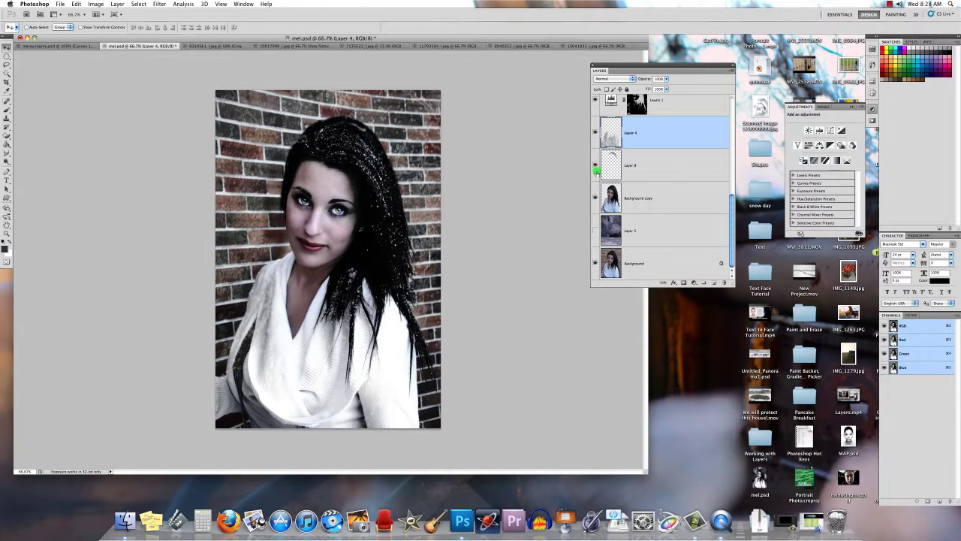
click(595, 132)
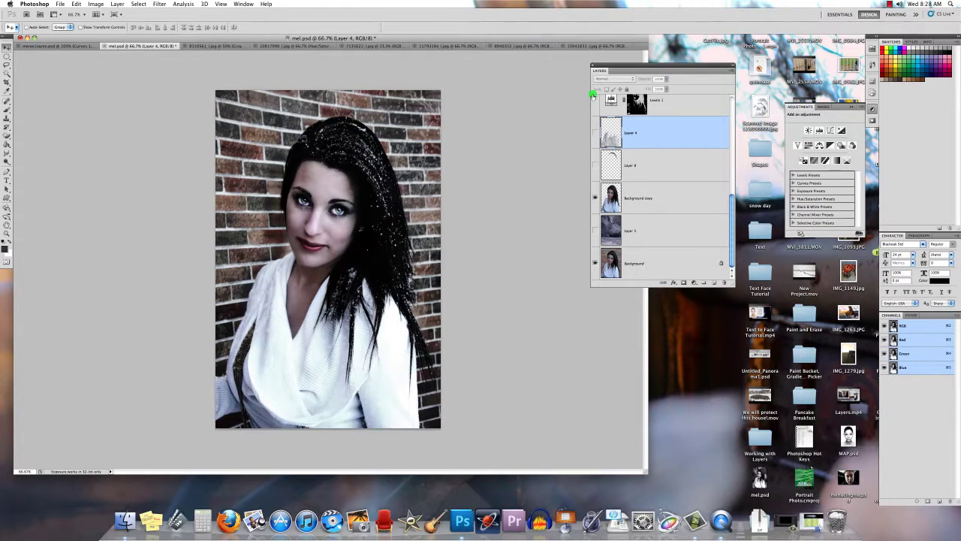
click(595, 99)
Hide Layer 7, Layer 6, Layer 1 copy, DARK and Background copy, then re-show Layer 5
drag(730, 244, 725, 122)
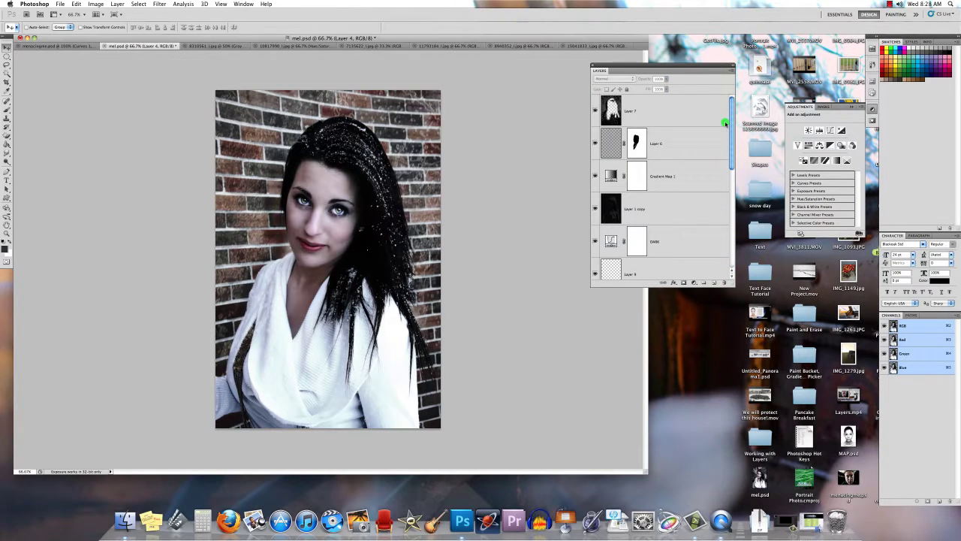
click(595, 109)
click(595, 144)
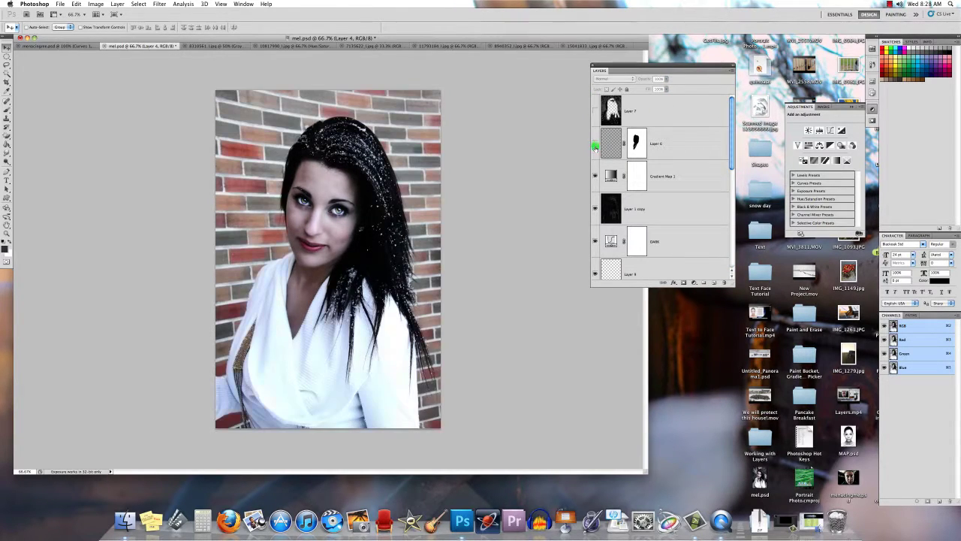
click(595, 208)
click(595, 241)
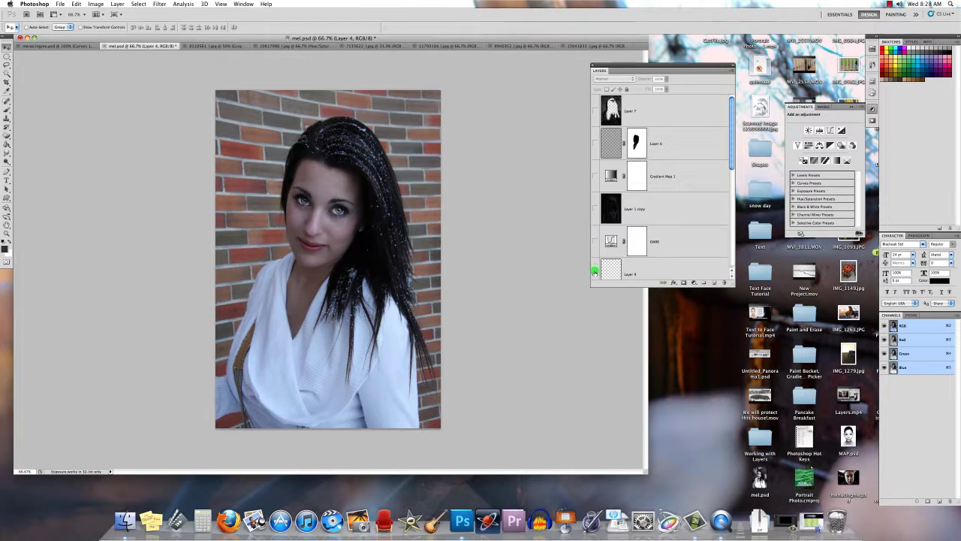
drag(725, 117, 722, 165)
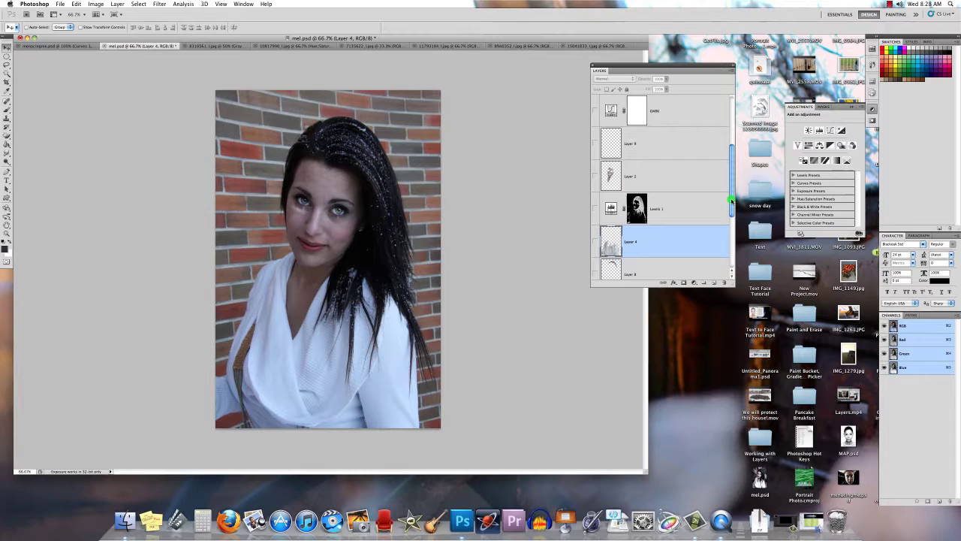
drag(732, 202, 729, 269)
click(594, 198)
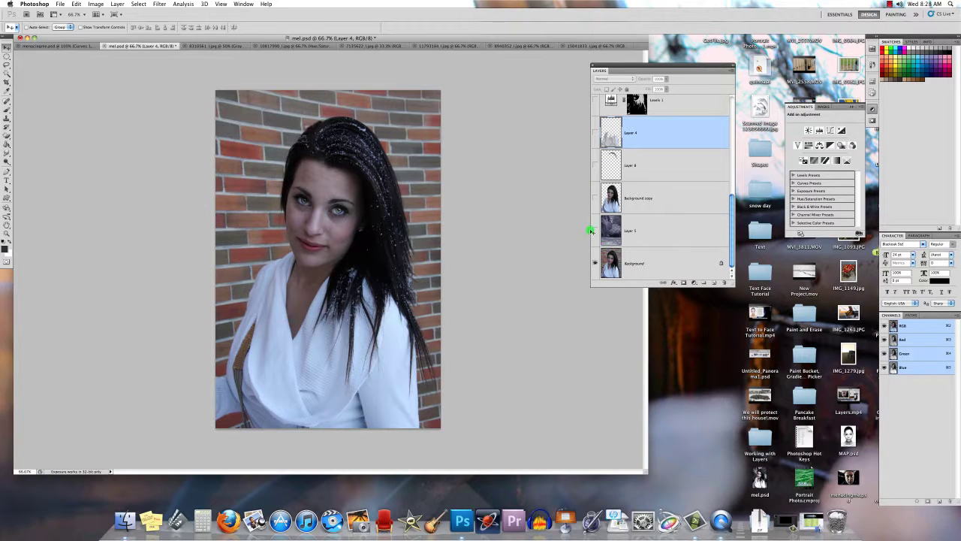
click(595, 231)
Re-show the woman's layer, Layer 8, Layer 4, Levels 1, Layer 2, Layer 9 and DARK
click(595, 198)
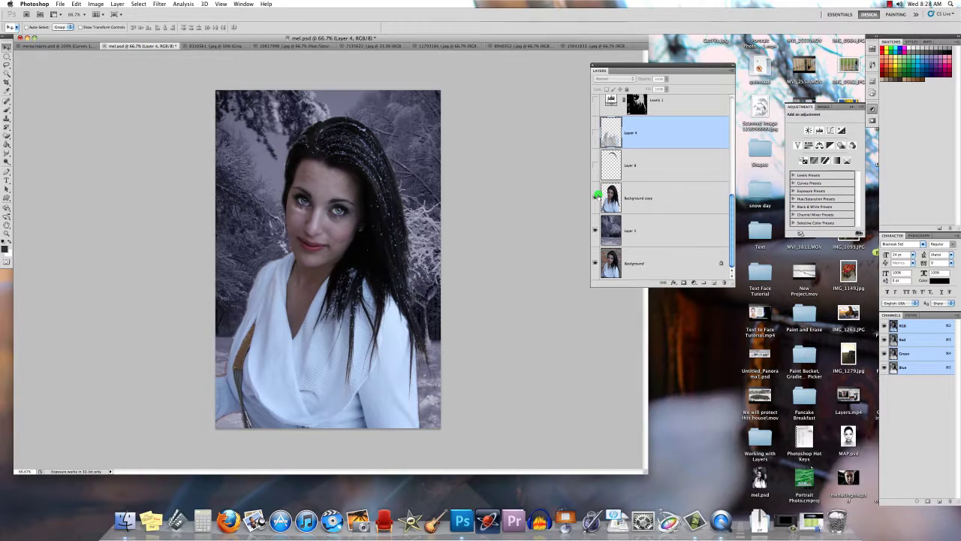
click(596, 165)
click(593, 134)
click(594, 104)
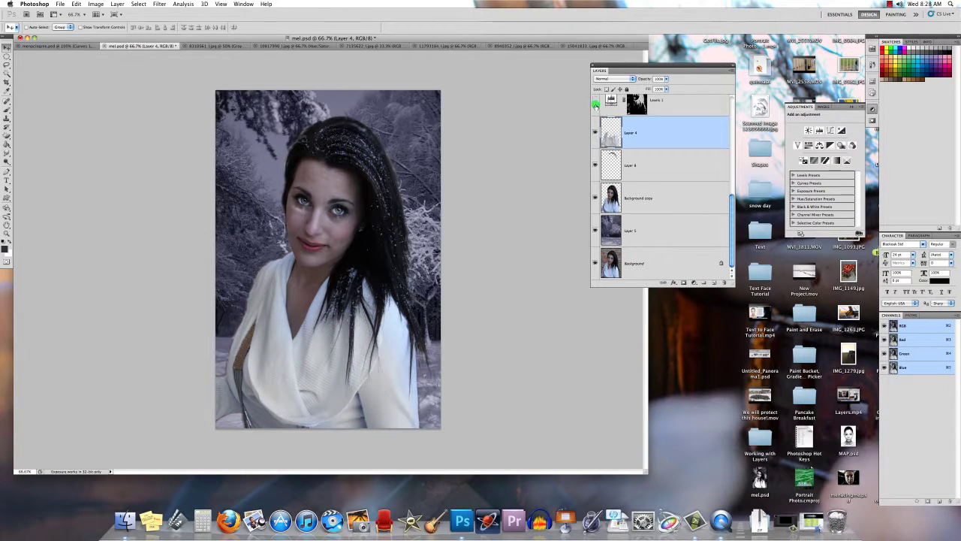
drag(732, 204, 726, 157)
click(595, 176)
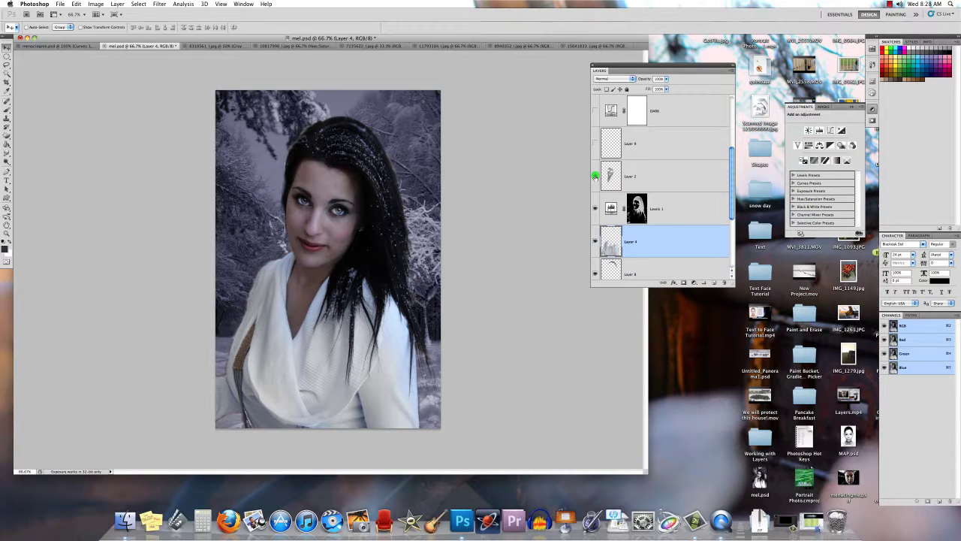
click(595, 146)
click(593, 116)
Toggle Layer 1 copy to compare, then show Gradient Map 1 and Layer 7
scroll(728, 197, up, 2)
scroll(728, 196, up, 1)
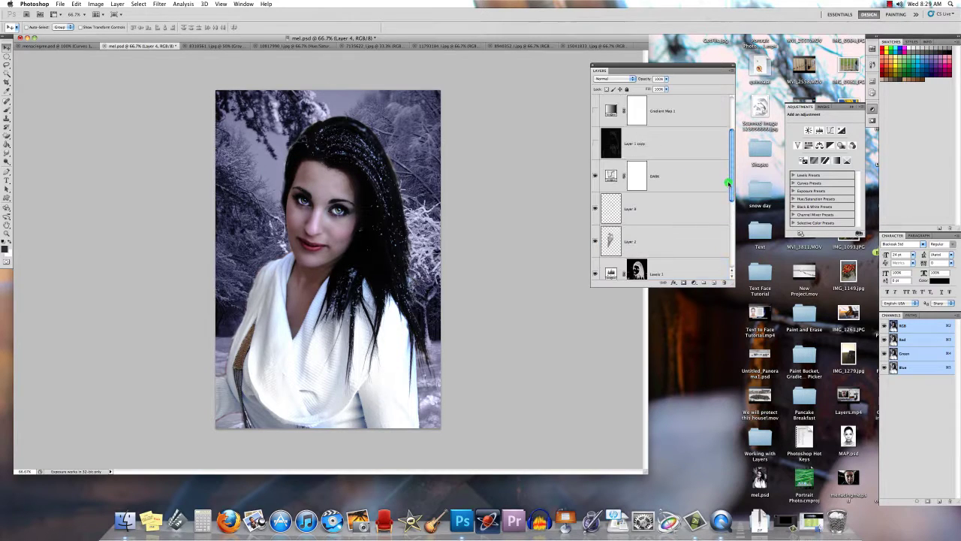
click(593, 144)
click(594, 144)
click(594, 145)
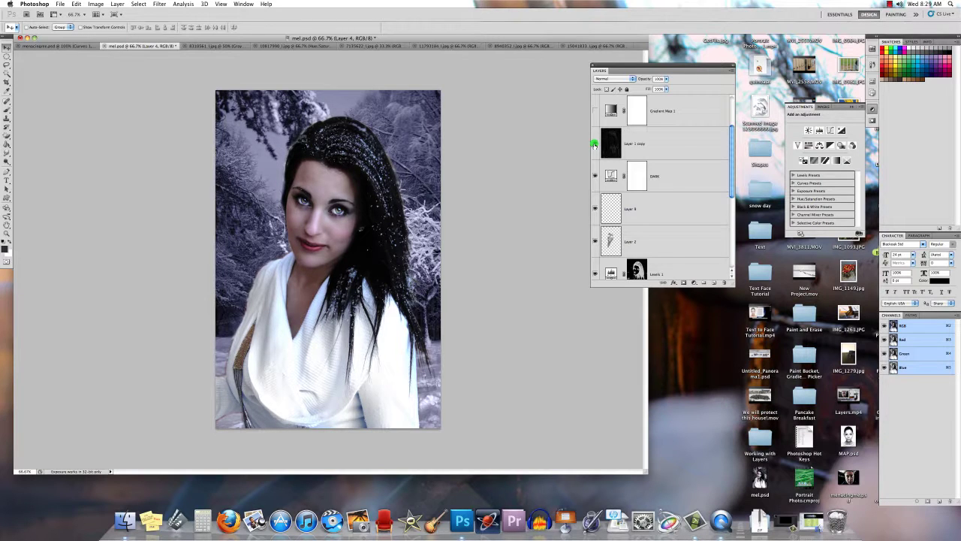
click(598, 110)
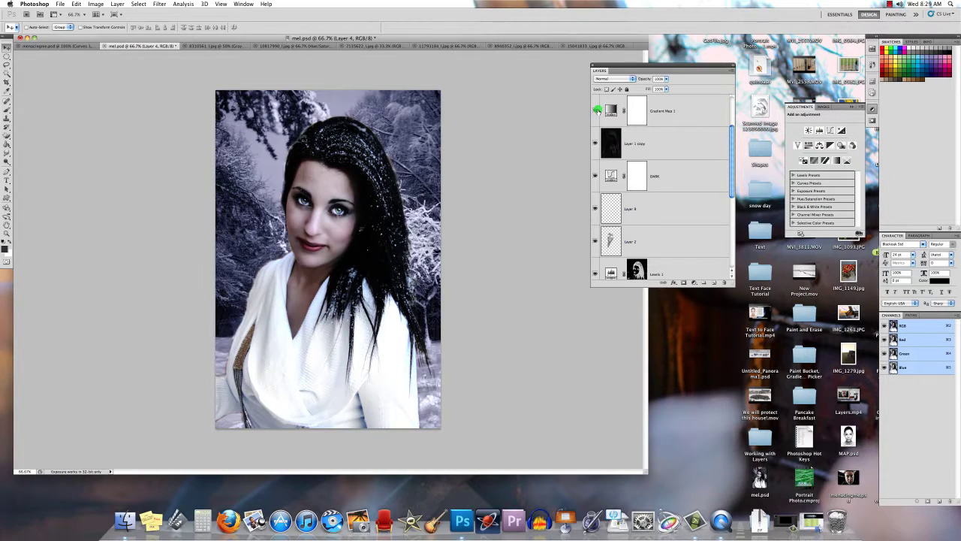
drag(731, 132, 730, 111)
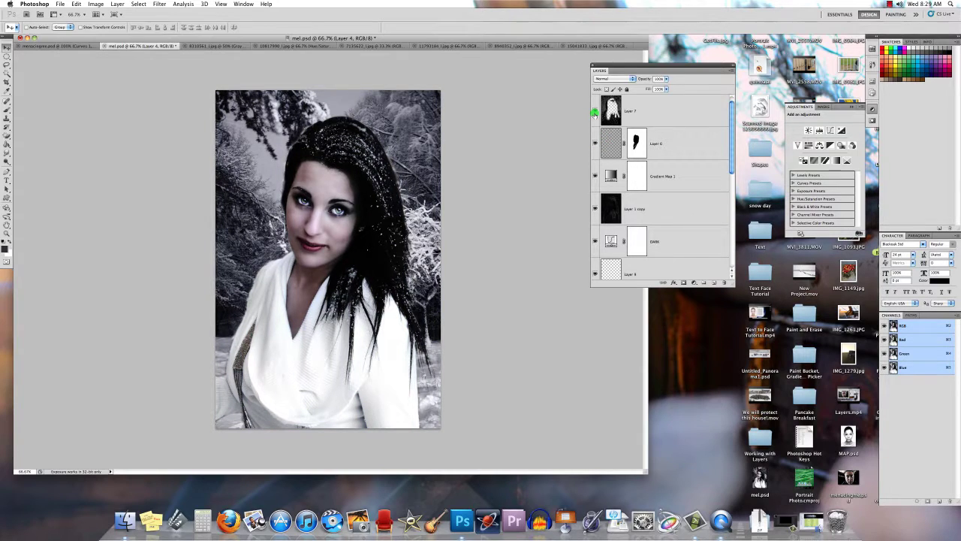
click(595, 111)
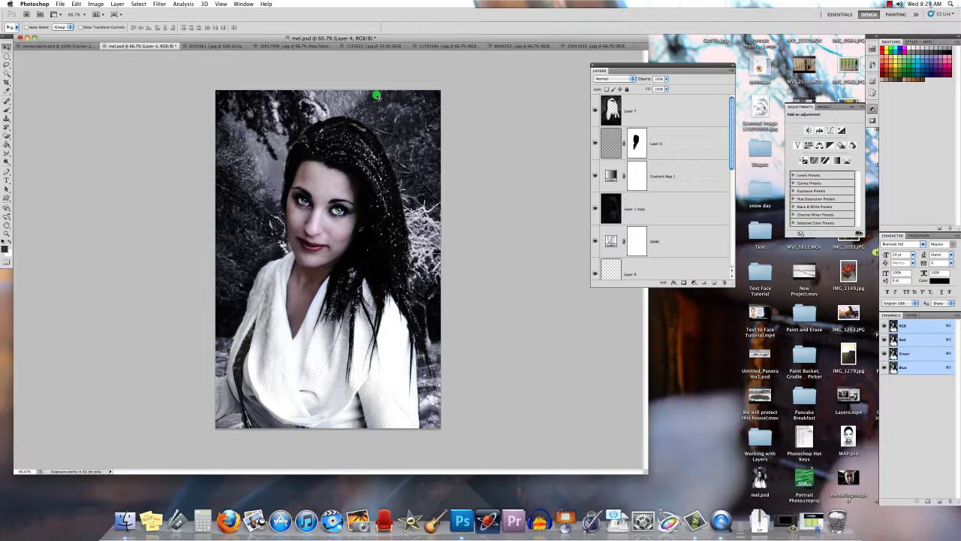
Flip through the foggy tree, forest composite and white wolf images, ending on 11793184_l.jpg
click(202, 47)
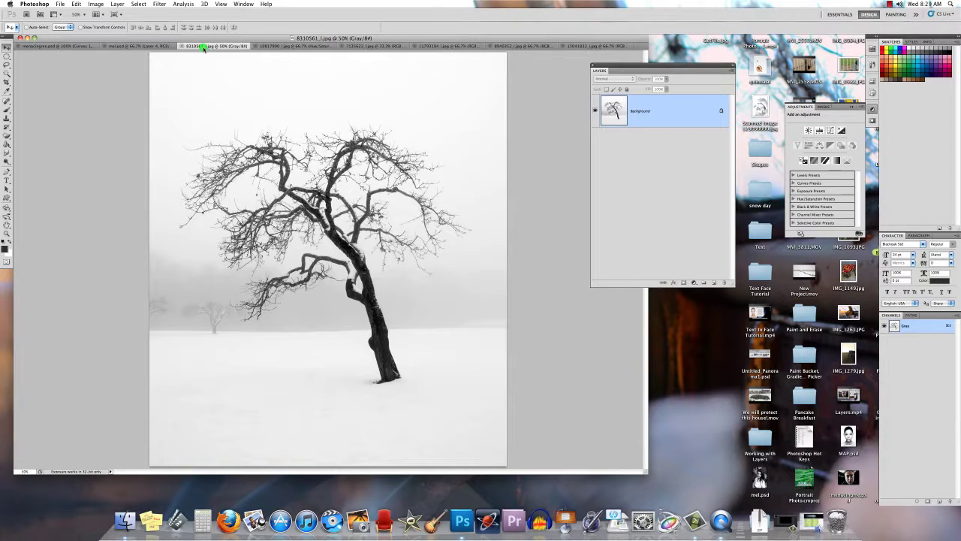
click(296, 46)
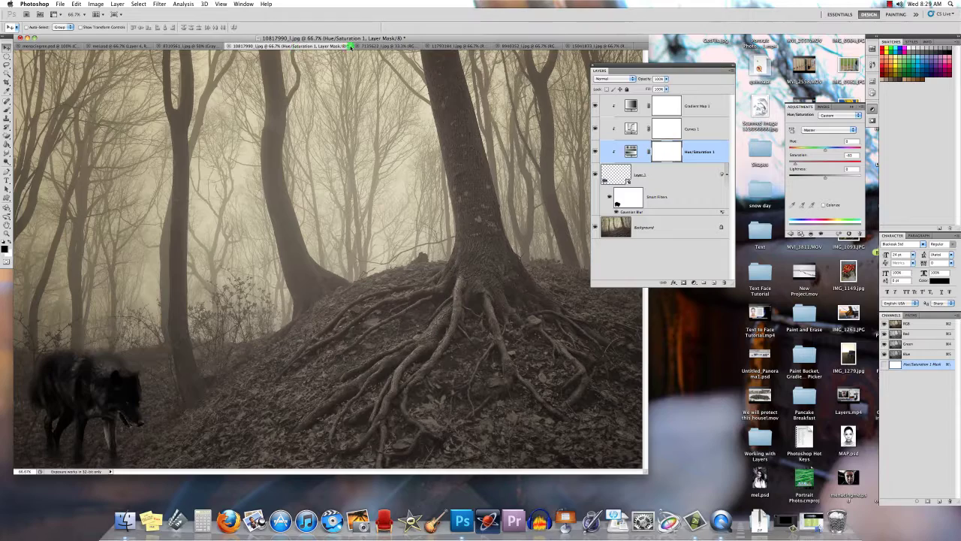
click(375, 46)
click(433, 47)
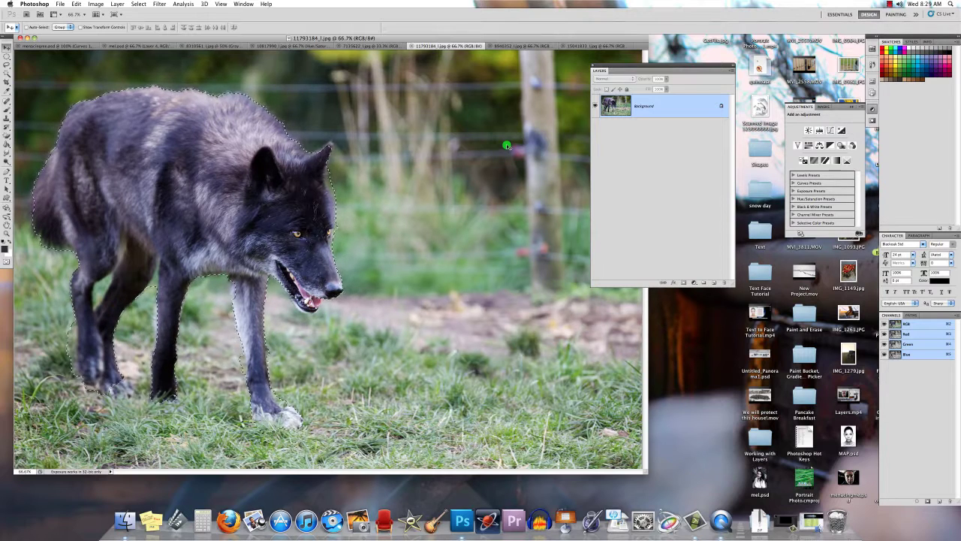
Minimise the wolf image, browse Photography 10's Raster Images folder, then close that window
click(681, 318)
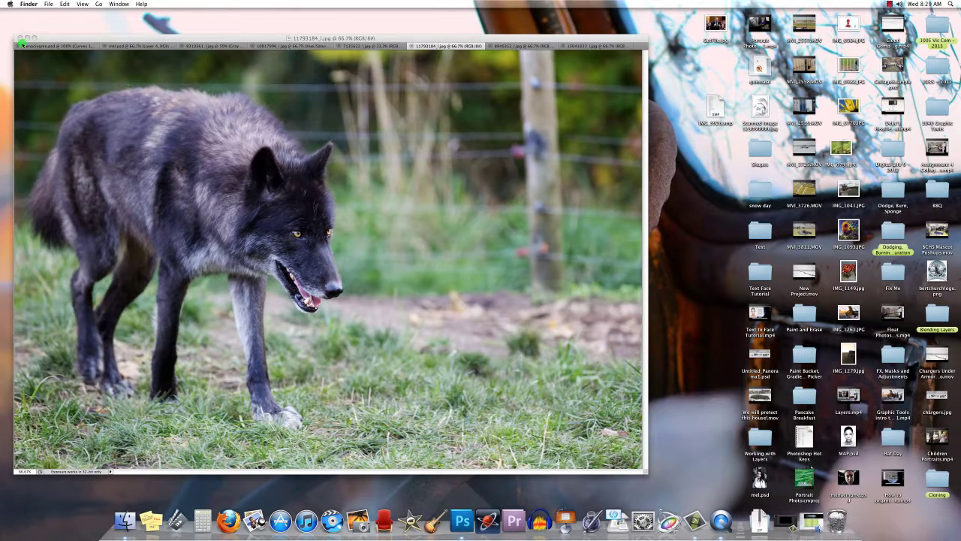
click(28, 37)
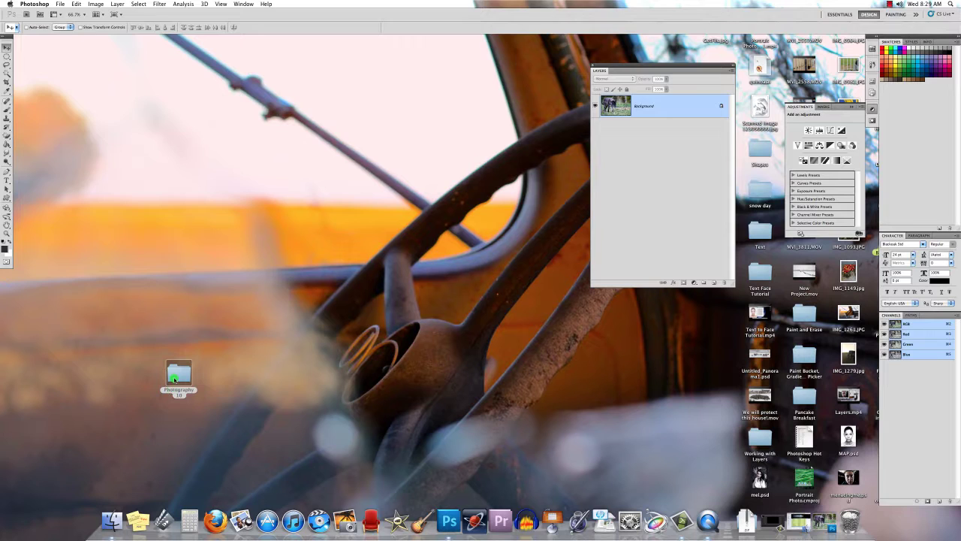
double_click(174, 379)
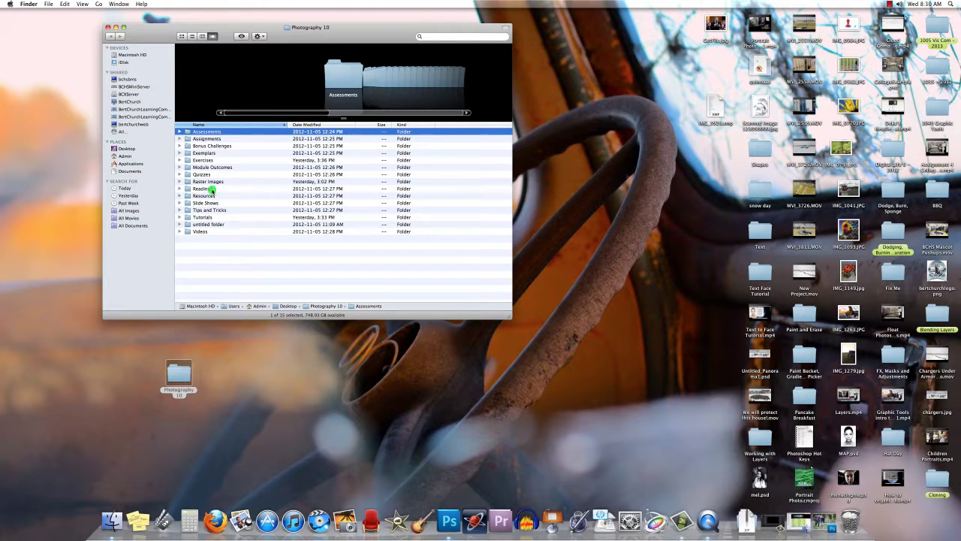
click(214, 183)
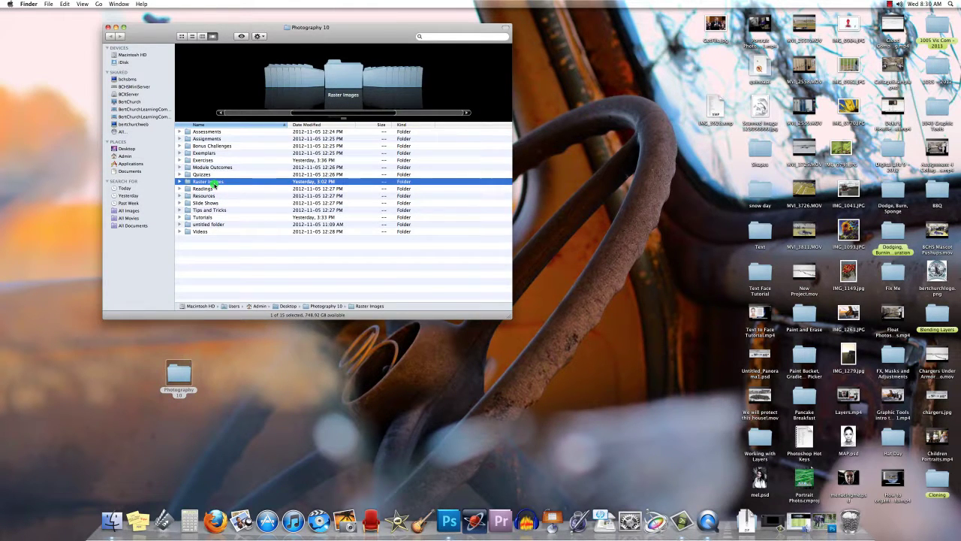
double_click(214, 183)
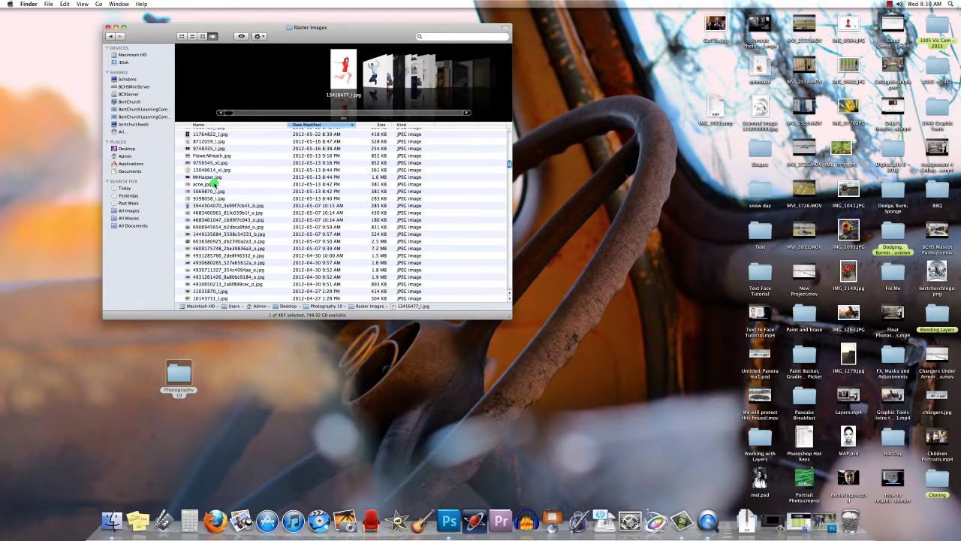
click(108, 28)
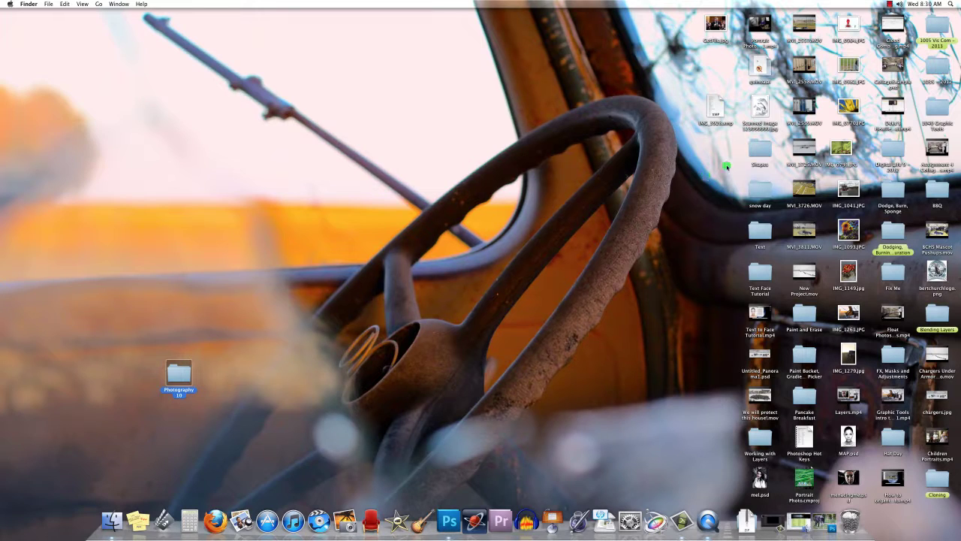
Select the nine photos IMG_0564 through IMG_1279 and drag them toward Photography 10
click(845, 27)
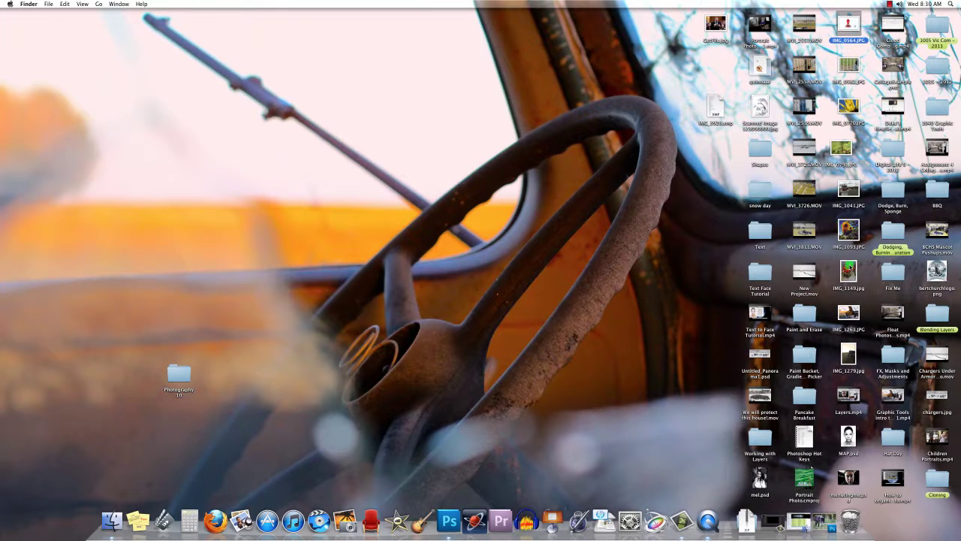
super+click(846, 69)
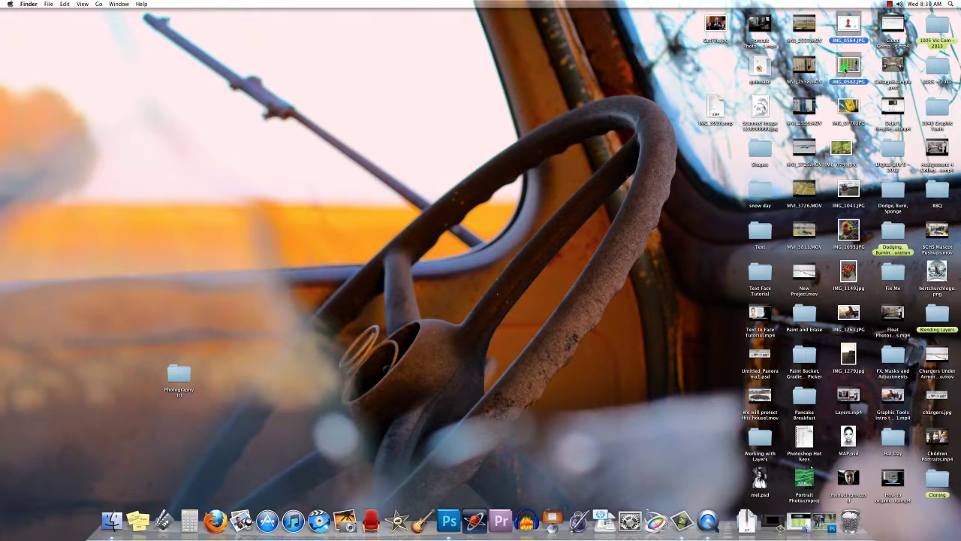
super+click(850, 102)
super+click(841, 148)
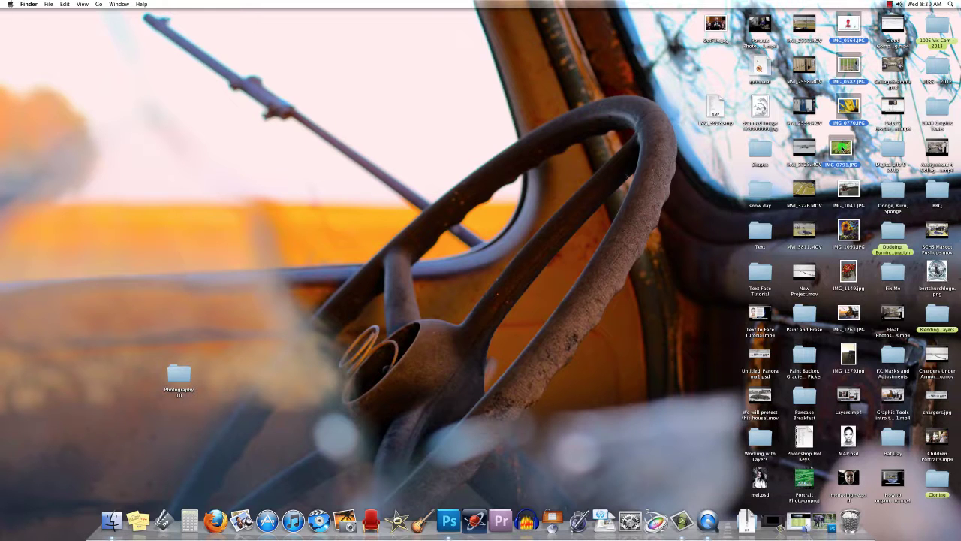
super+click(848, 198)
super+click(849, 226)
super+click(848, 274)
super+click(848, 315)
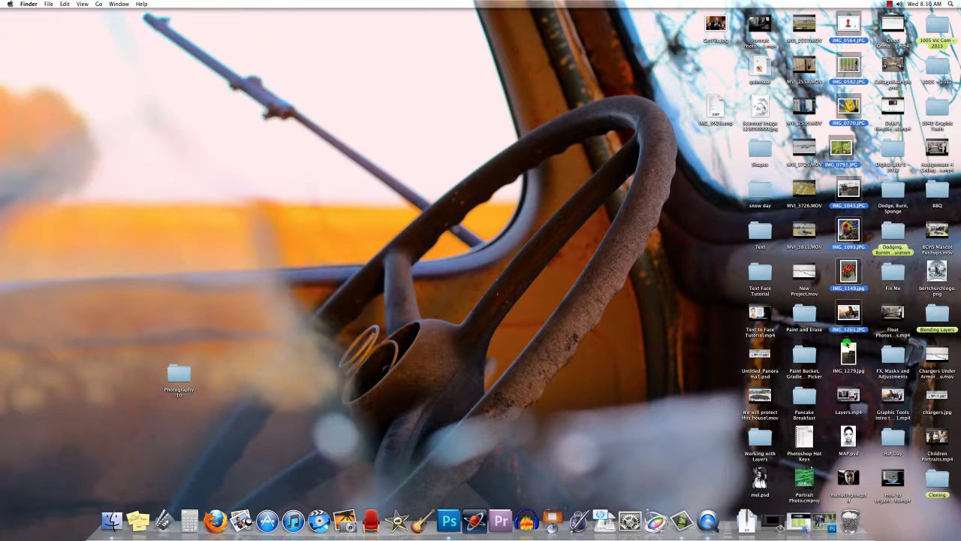
super+click(847, 353)
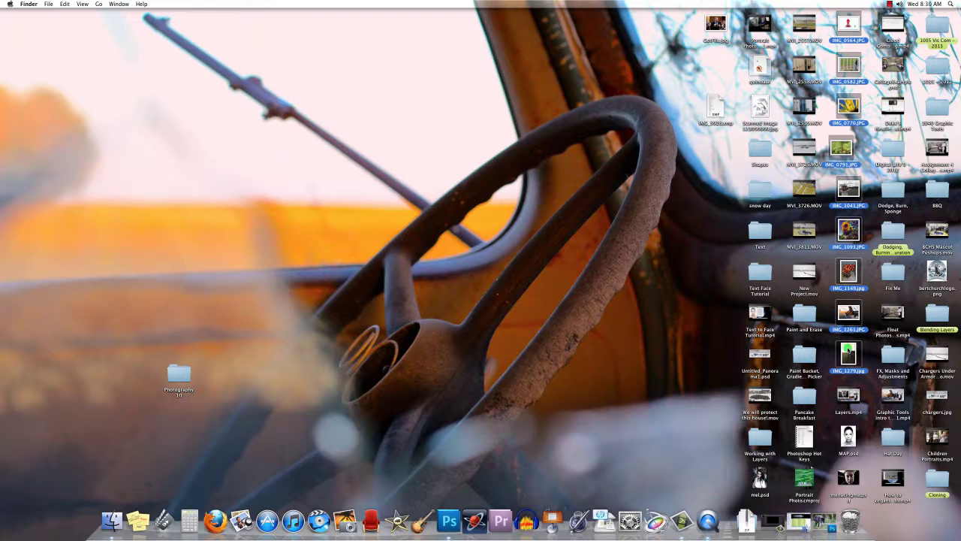
drag(847, 349, 538, 382)
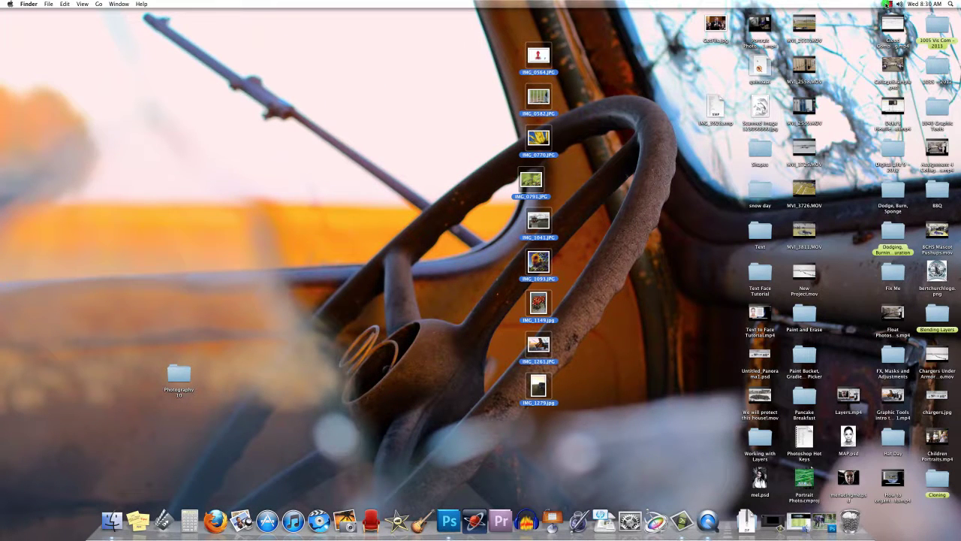